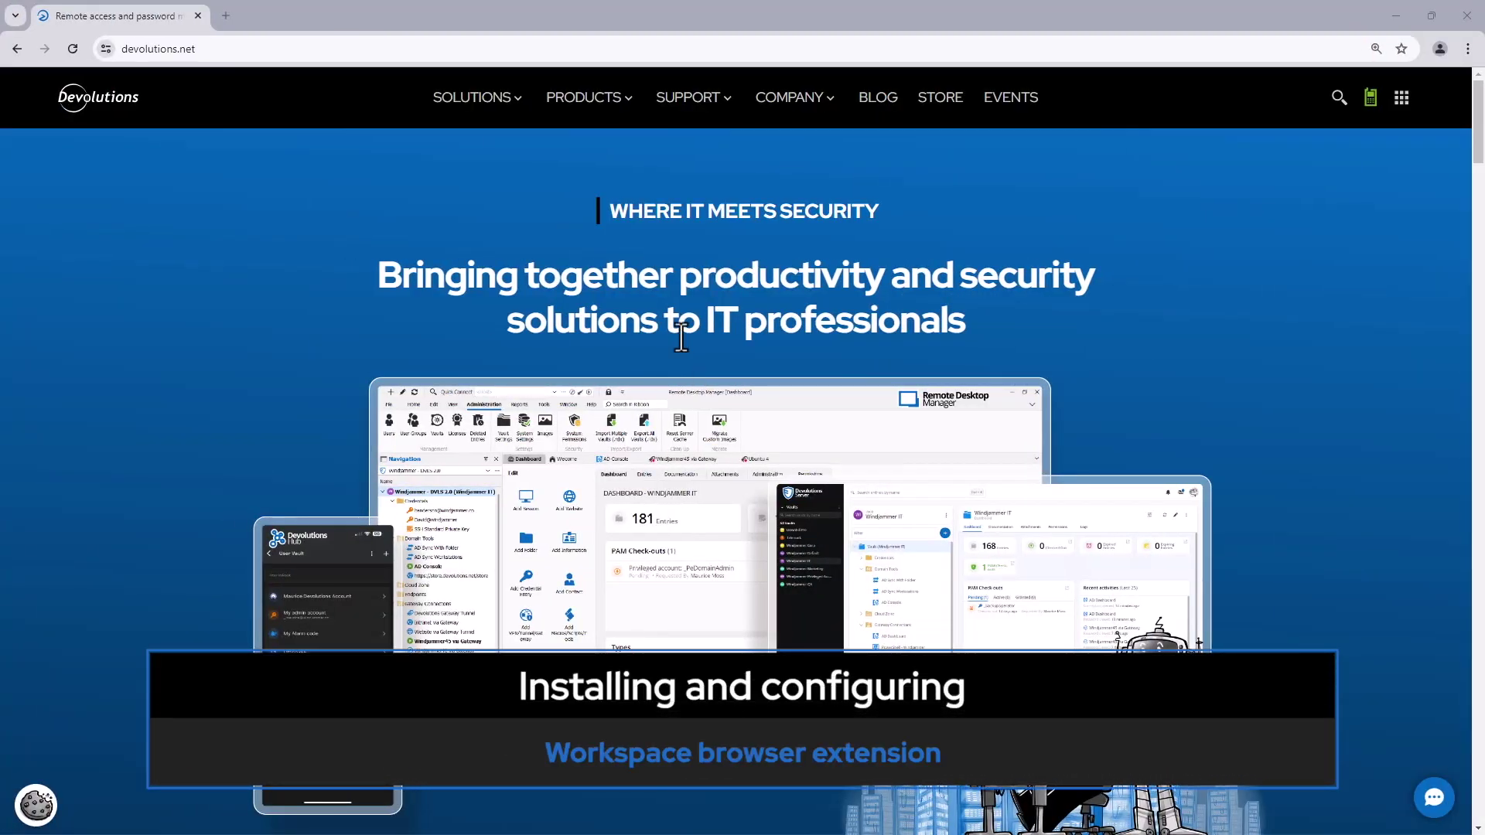
Show the Devolutions products menu from the devolutions.net top navigation.
left_click(615, 110)
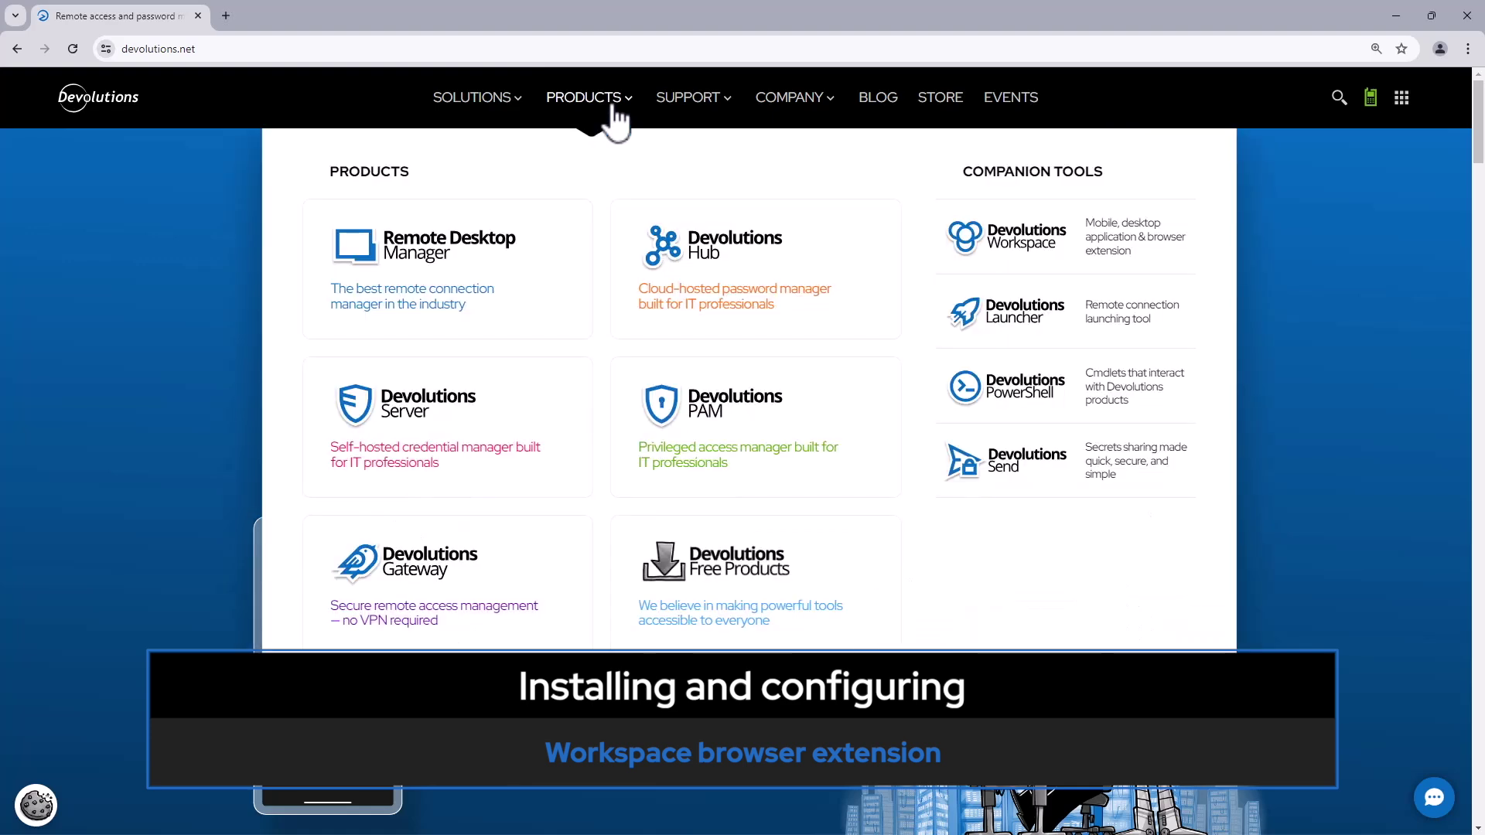
From Companion Tools, open Devolutions Workspace, choose the browser extension, and download it for Chrome.
left_click(1018, 250)
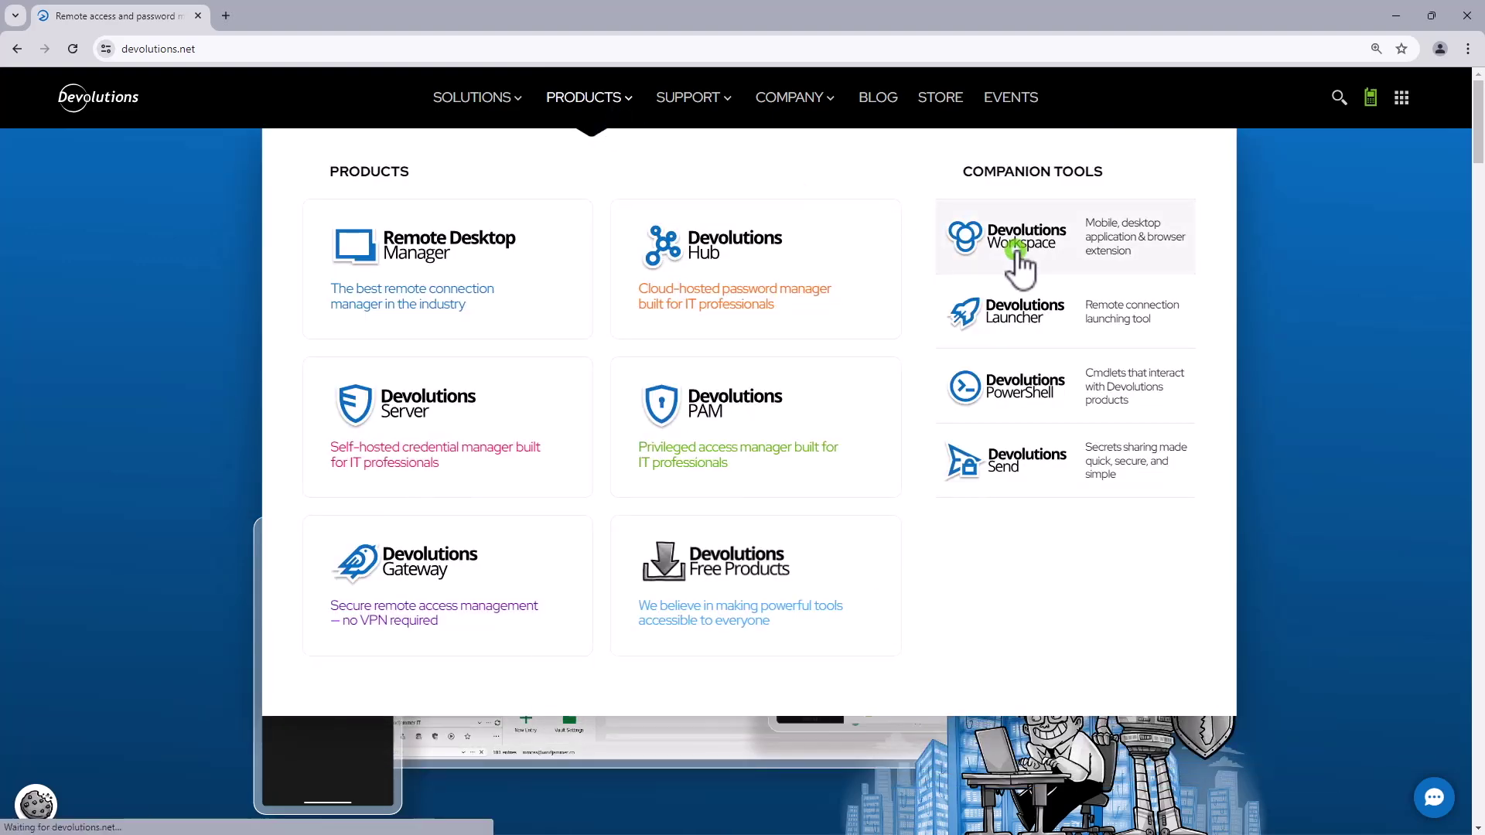
scroll(1015, 252, "down", 4)
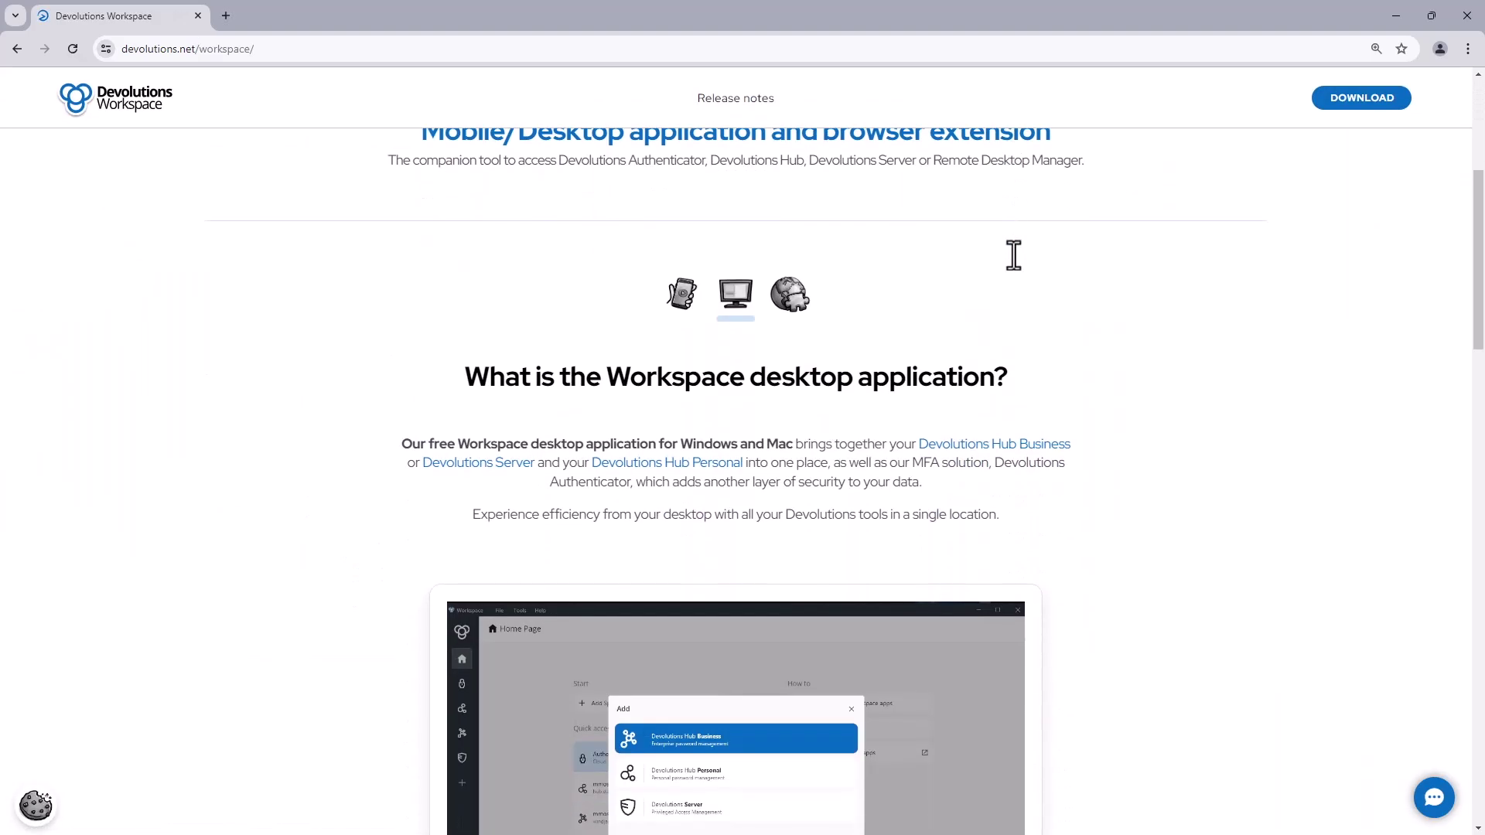
left_click(793, 309)
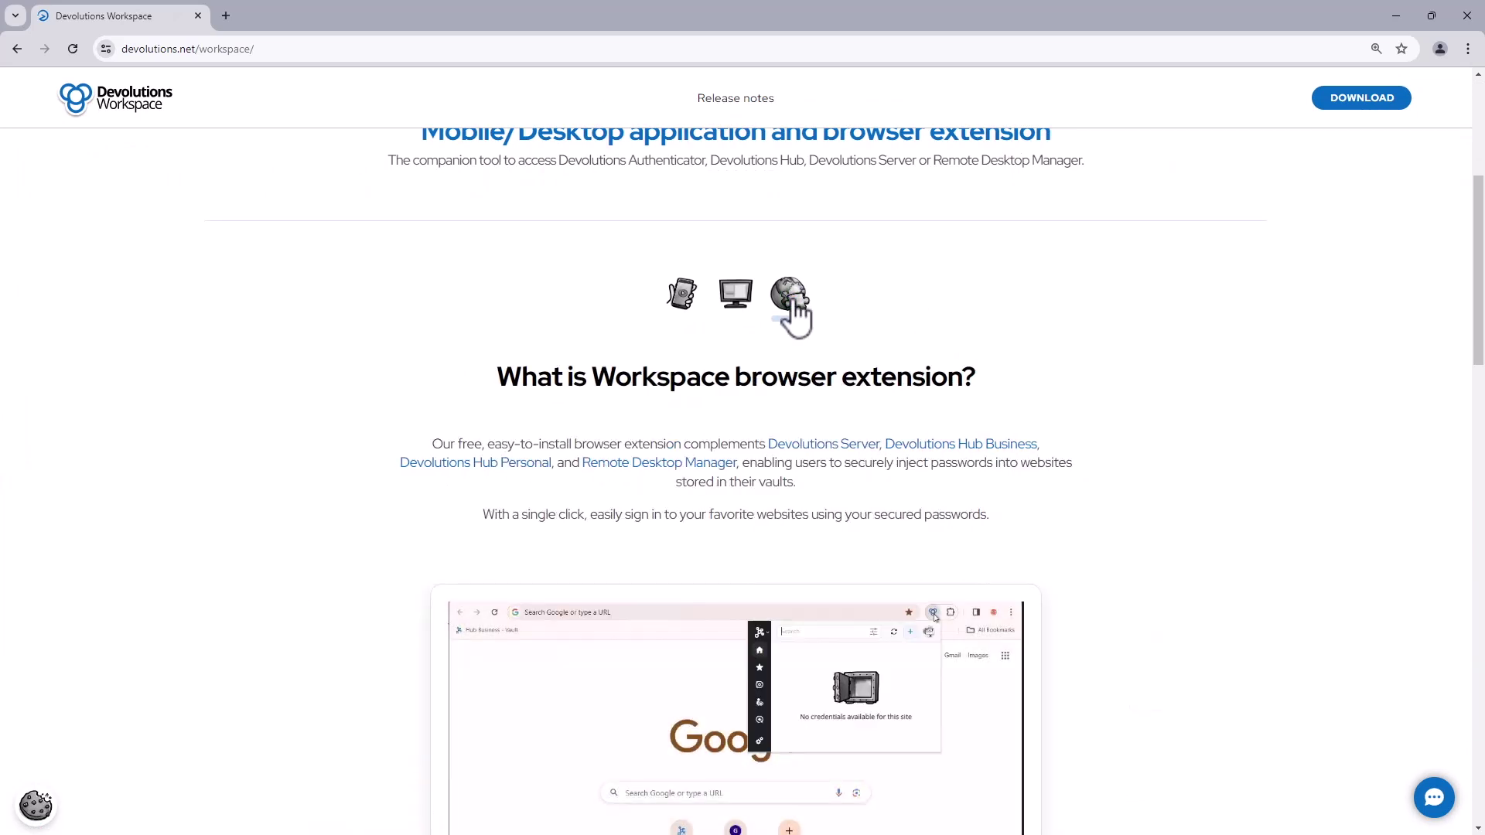
scroll(793, 310, "down", 8)
scroll(797, 317, "down", 12)
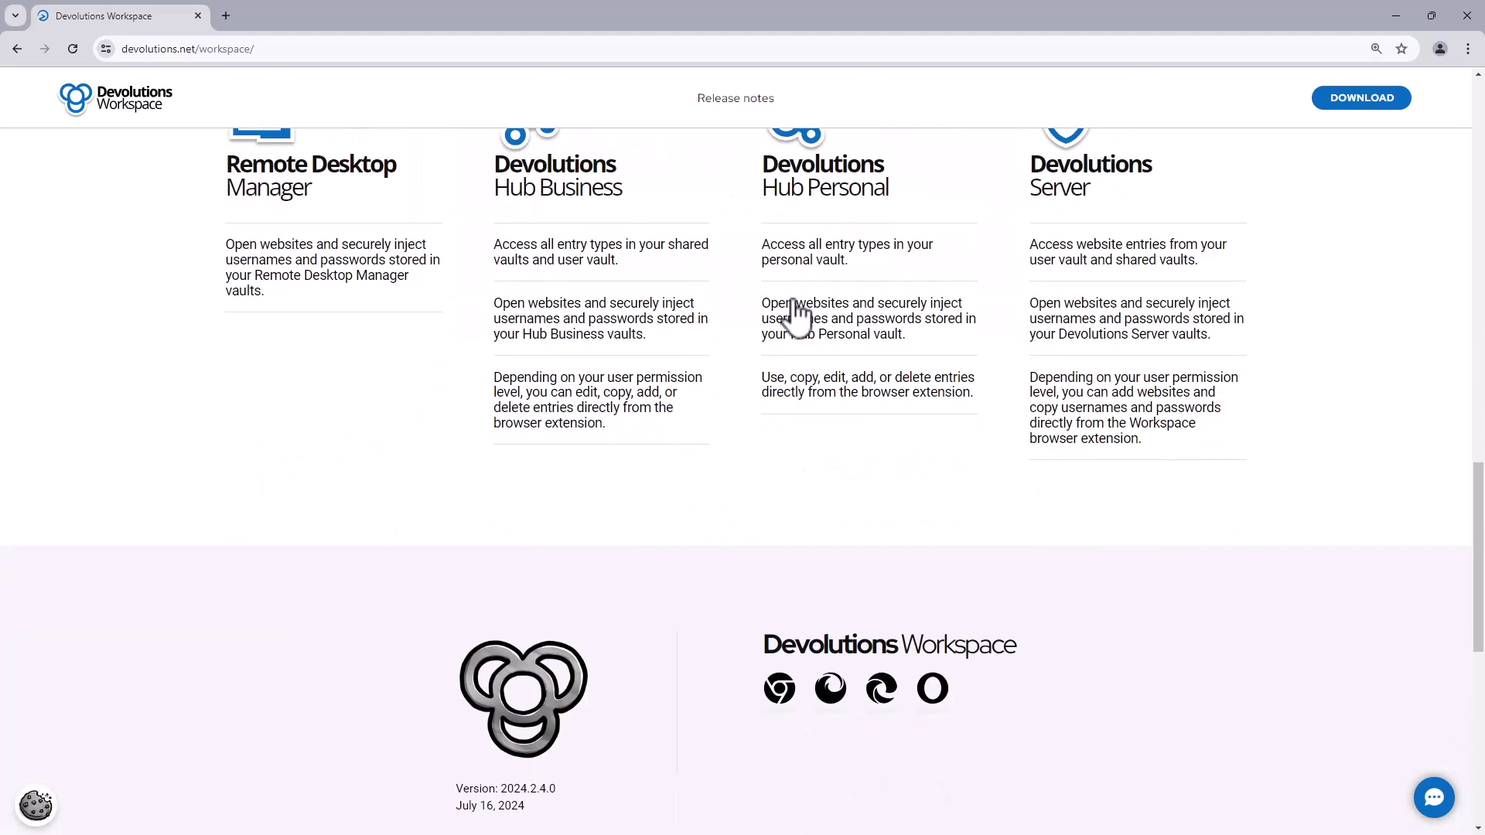
left_click(787, 308)
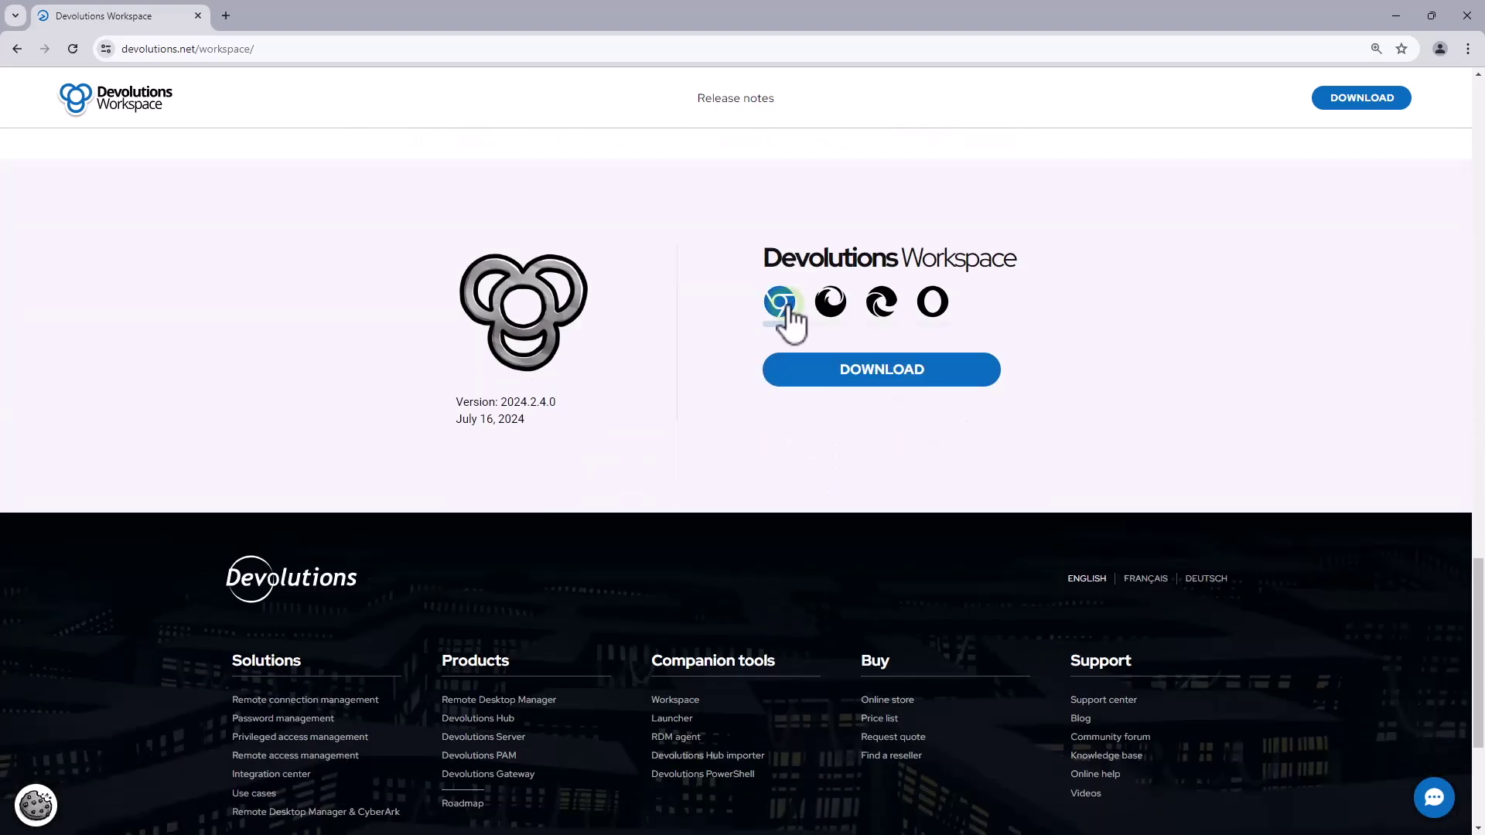
left_click(877, 379)
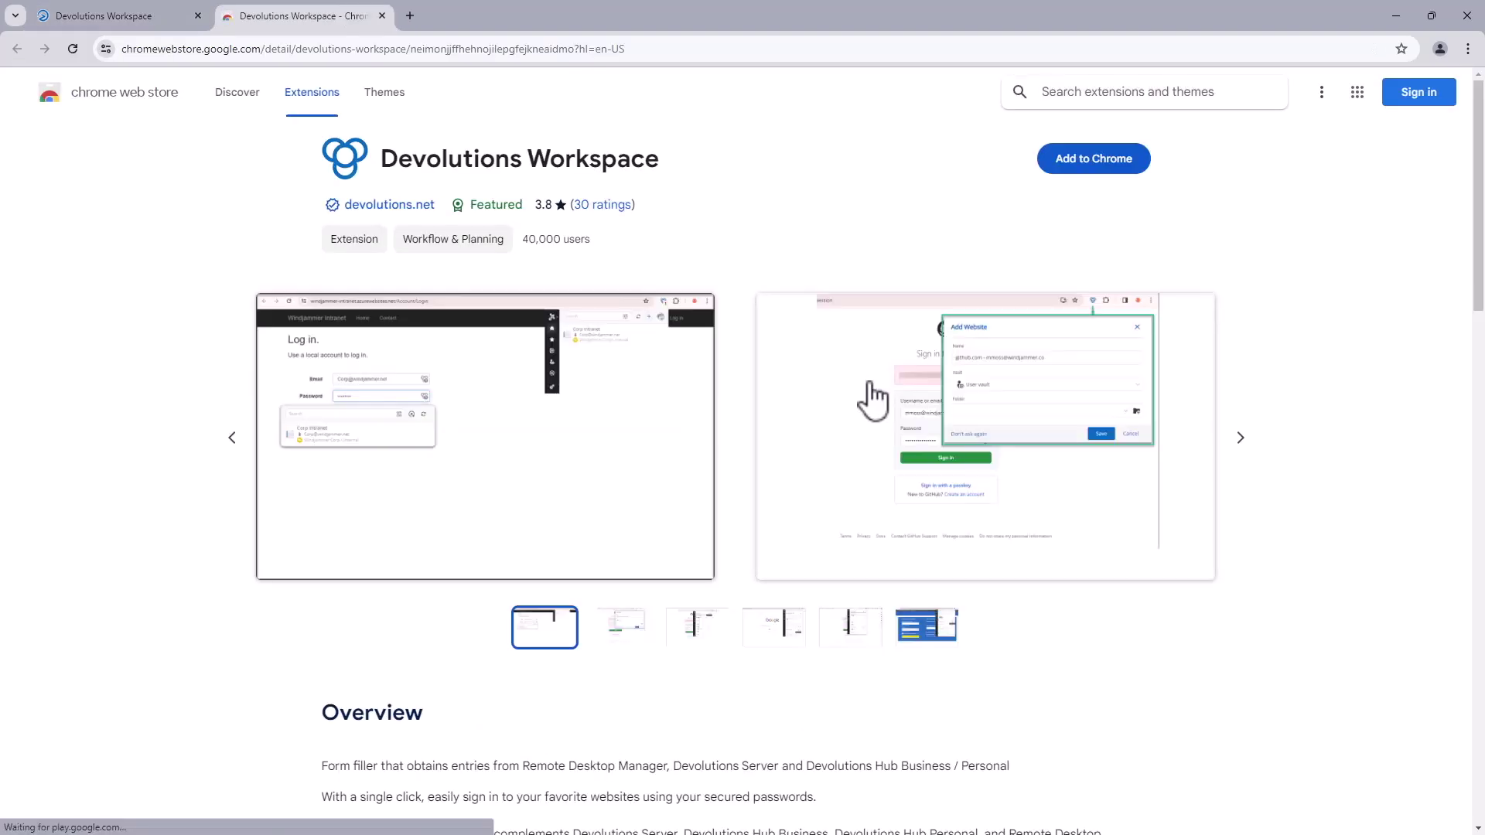
Install the Devolutions Workspace extension from the Chrome Web Store and pin it to the toolbar.
left_click(1074, 164)
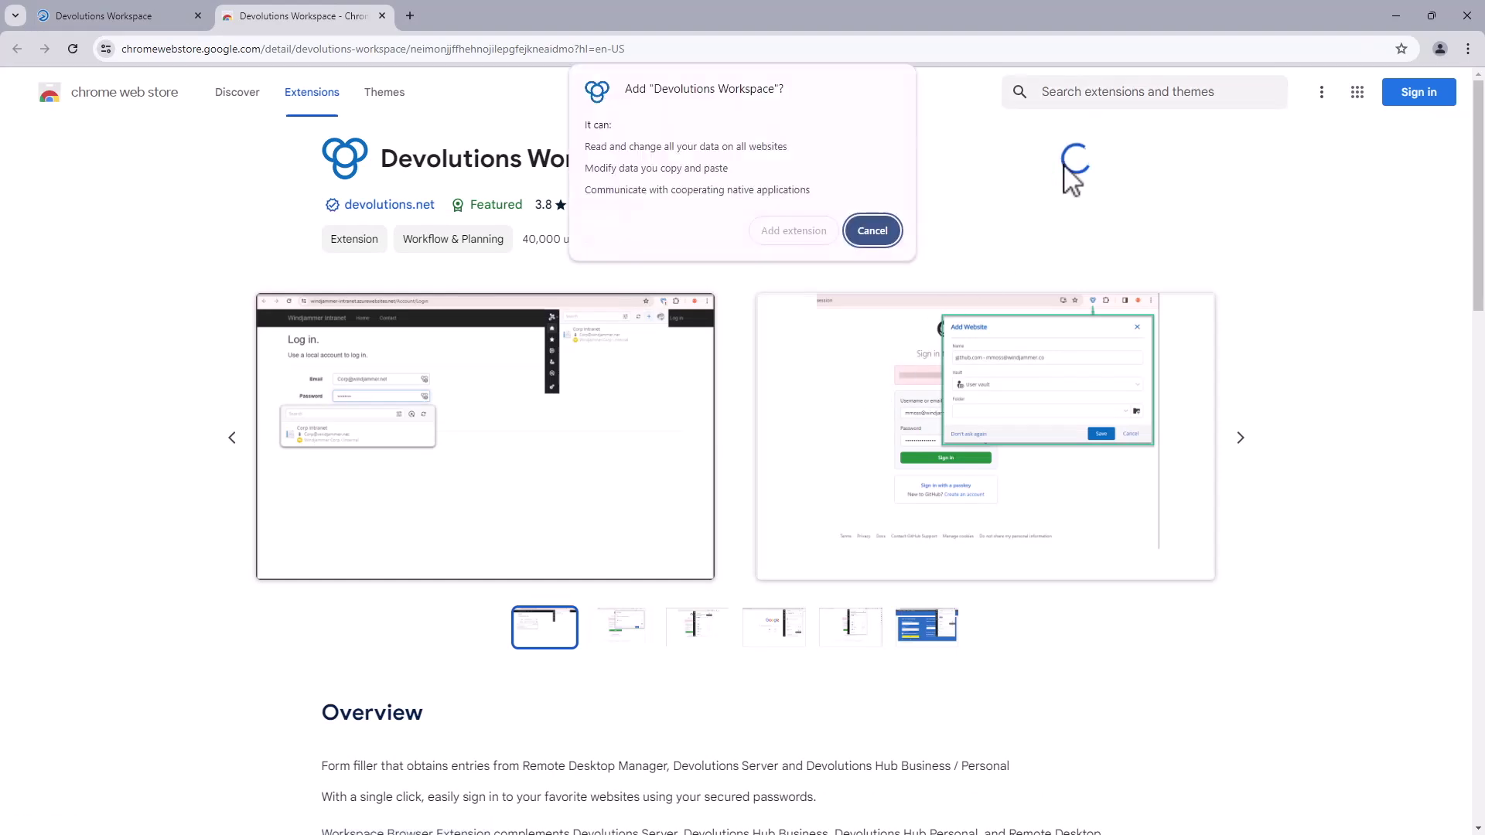
left_click(799, 232)
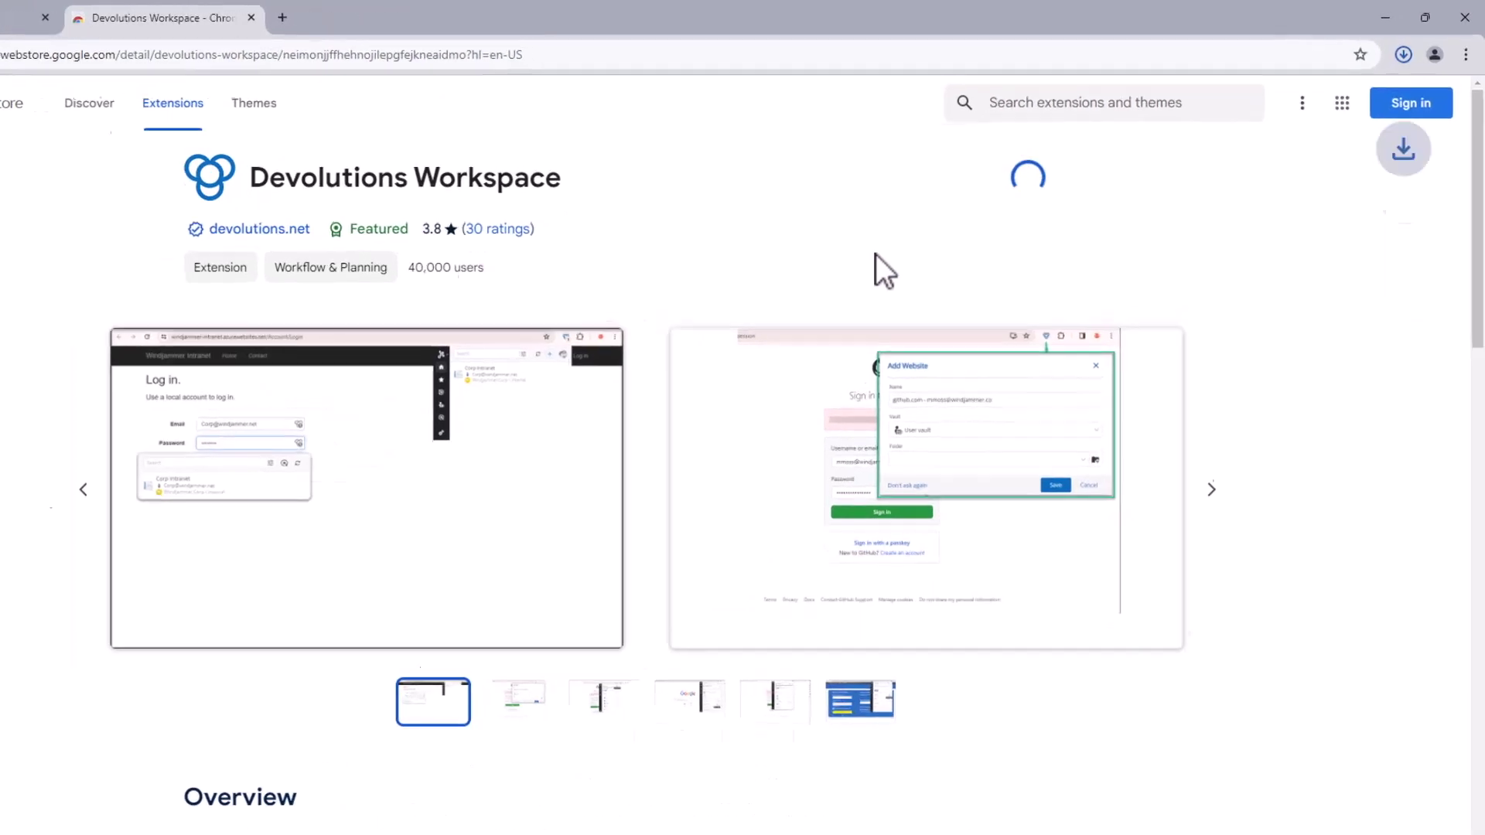
left_click(1396, 49)
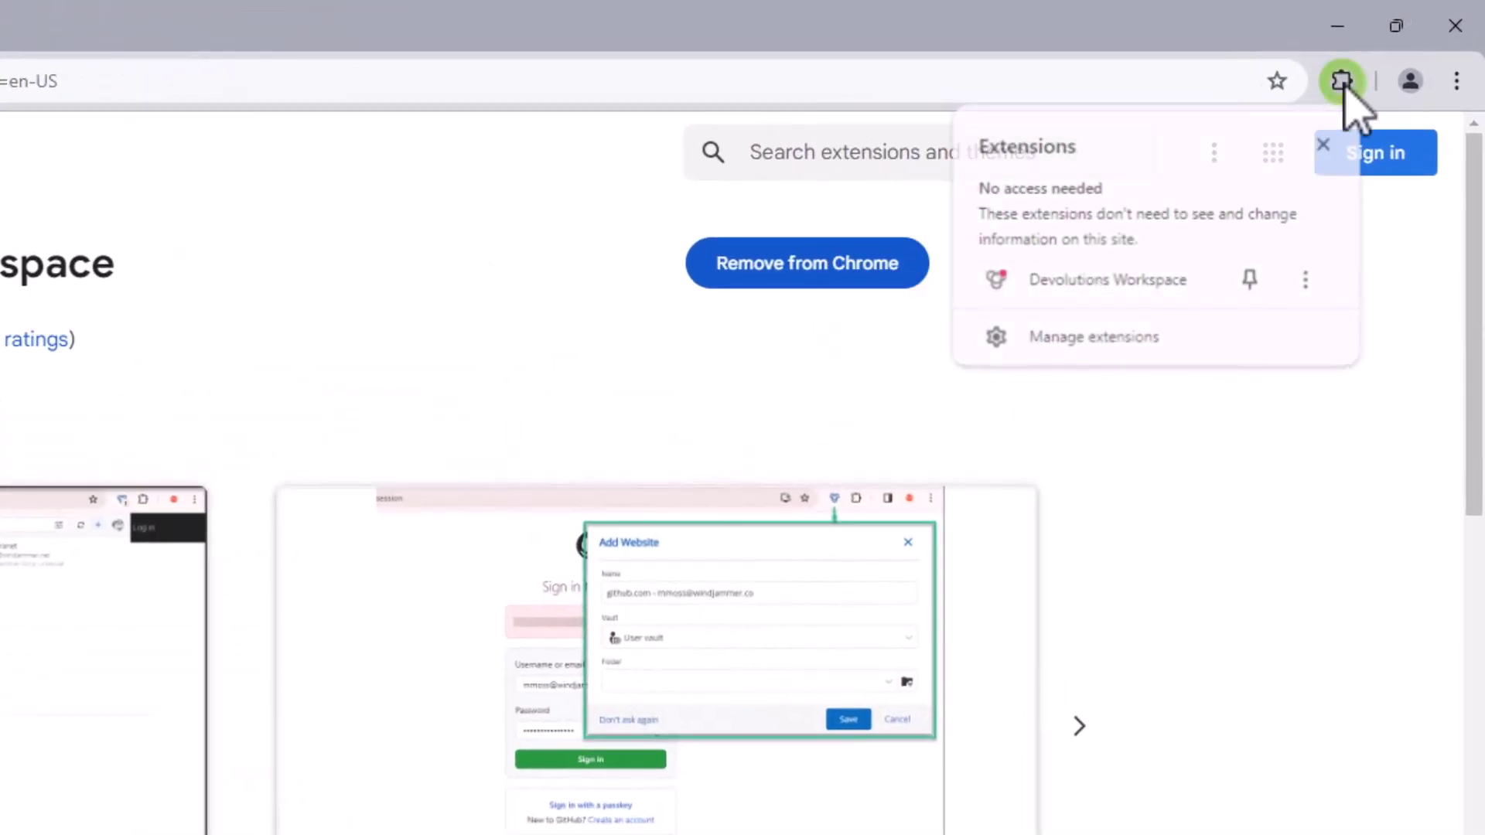
left_click(1247, 286)
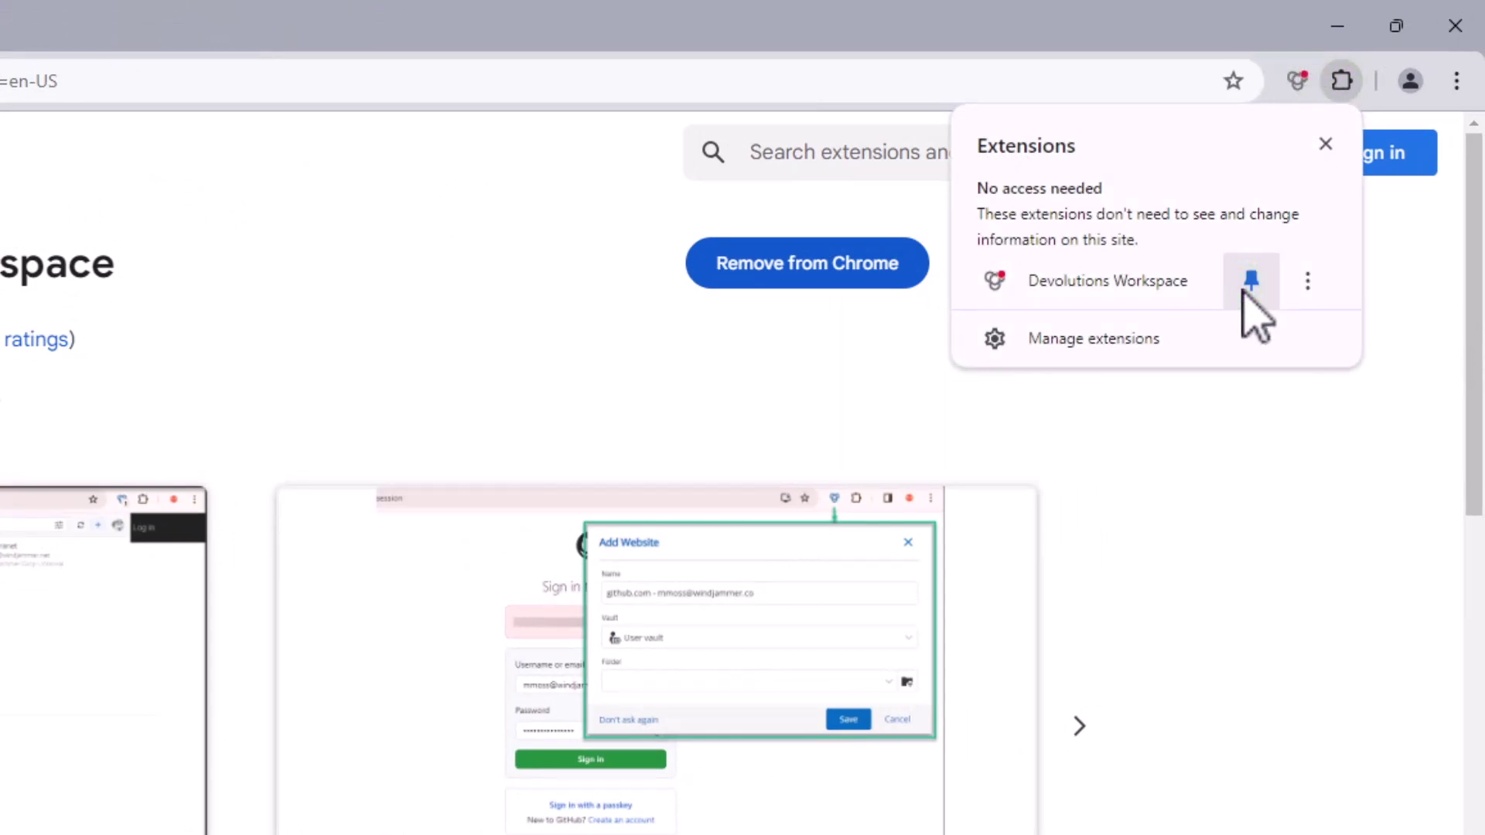
left_click(1293, 80)
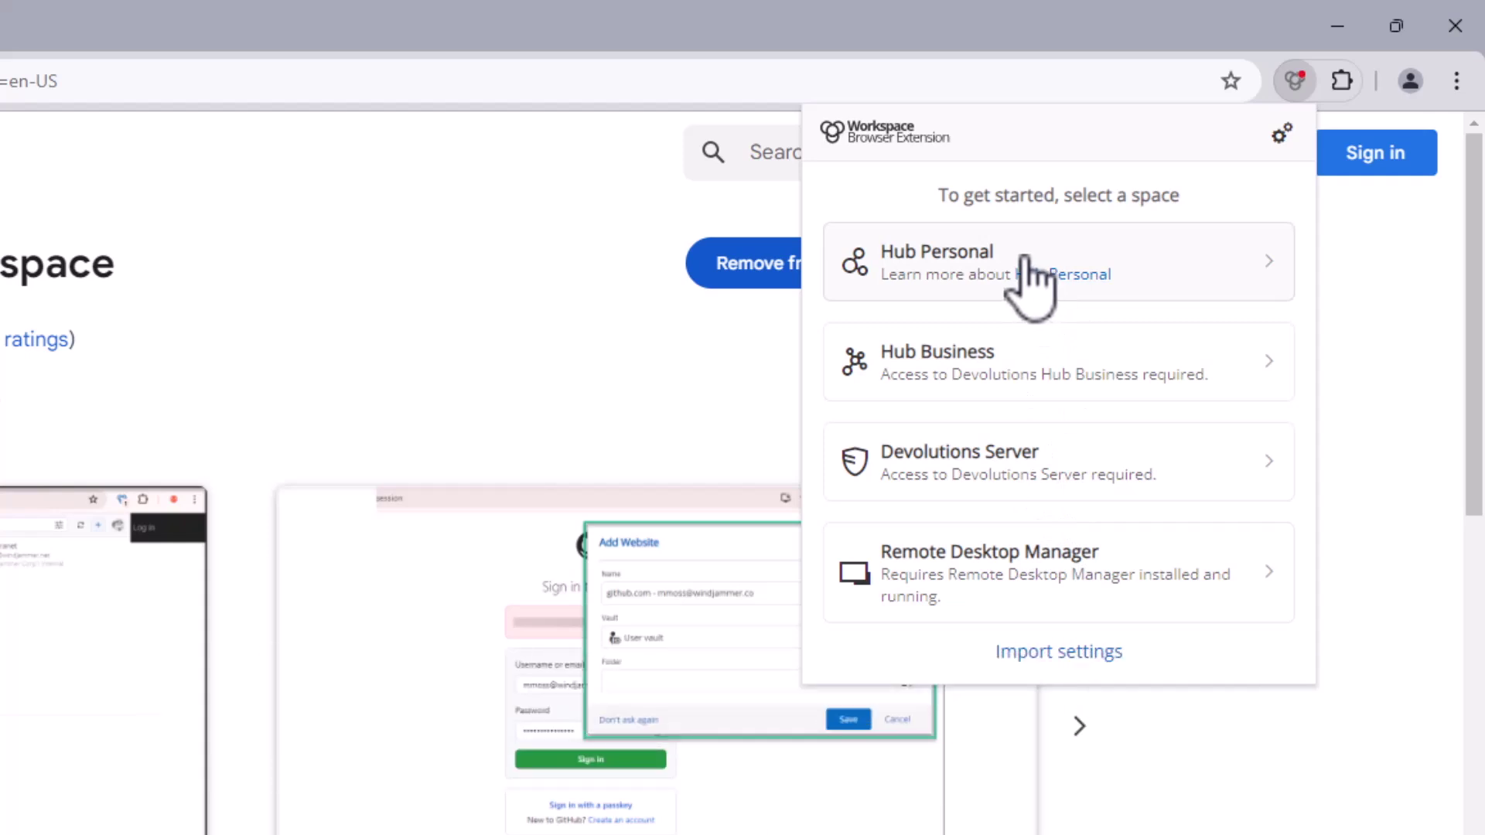
Choose Hub Personal as the space and log in with the Devolutions account password.
left_click(997, 282)
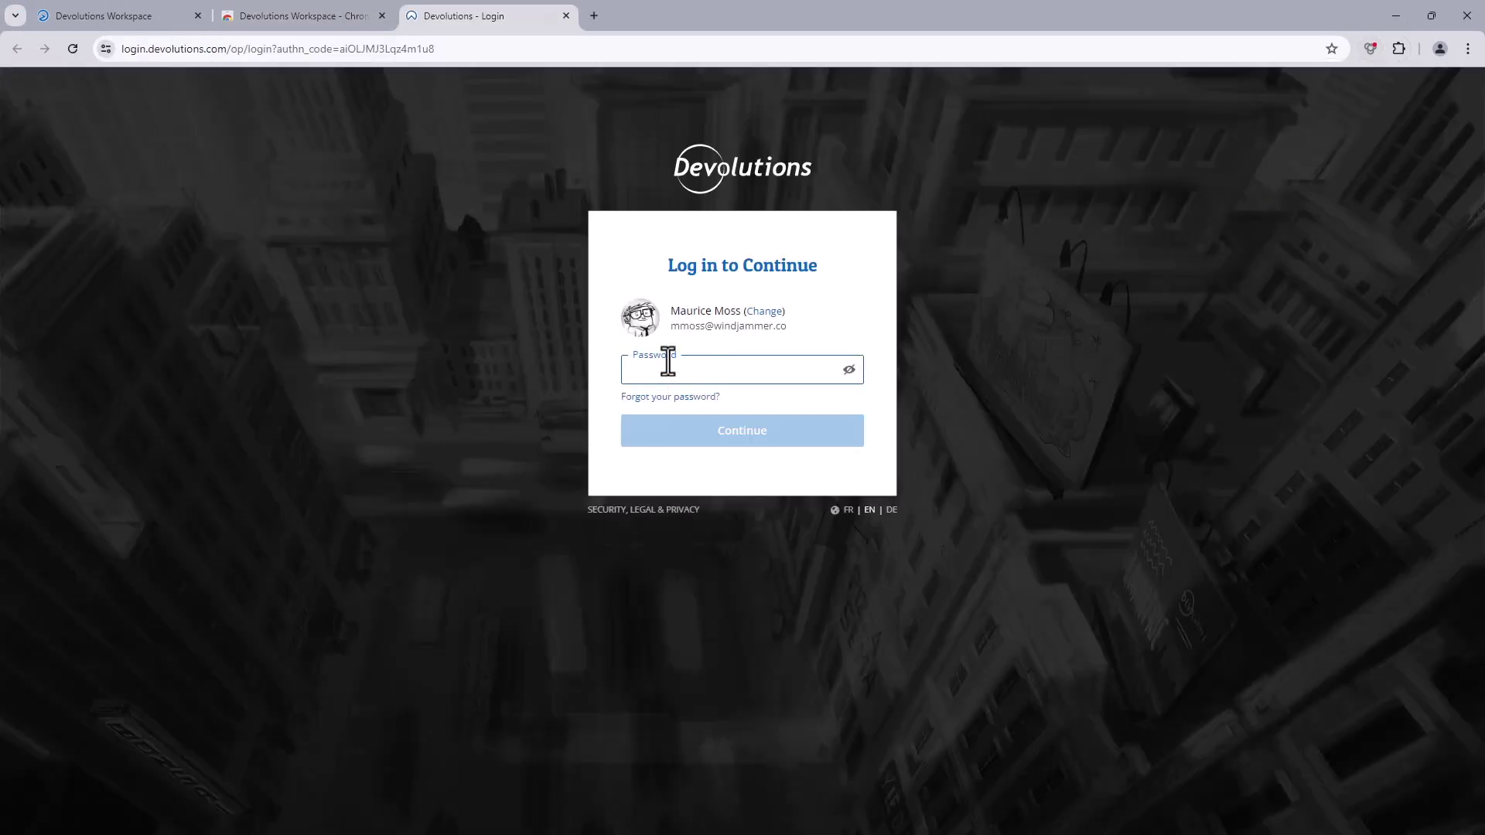
key("ctrl+v")
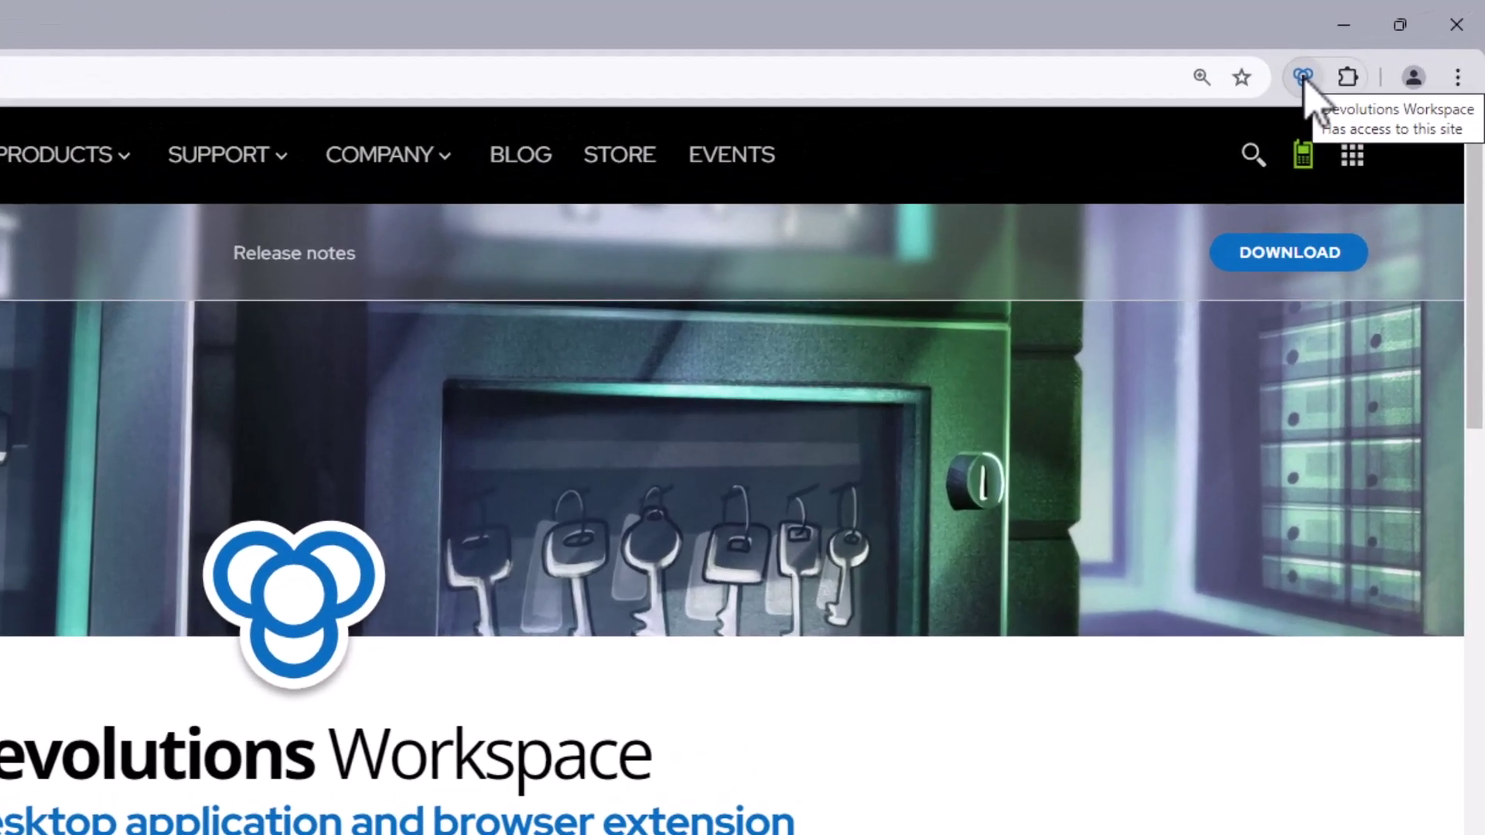
Open the extension and browse the Favorites and the User vault entries.
left_click(1304, 77)
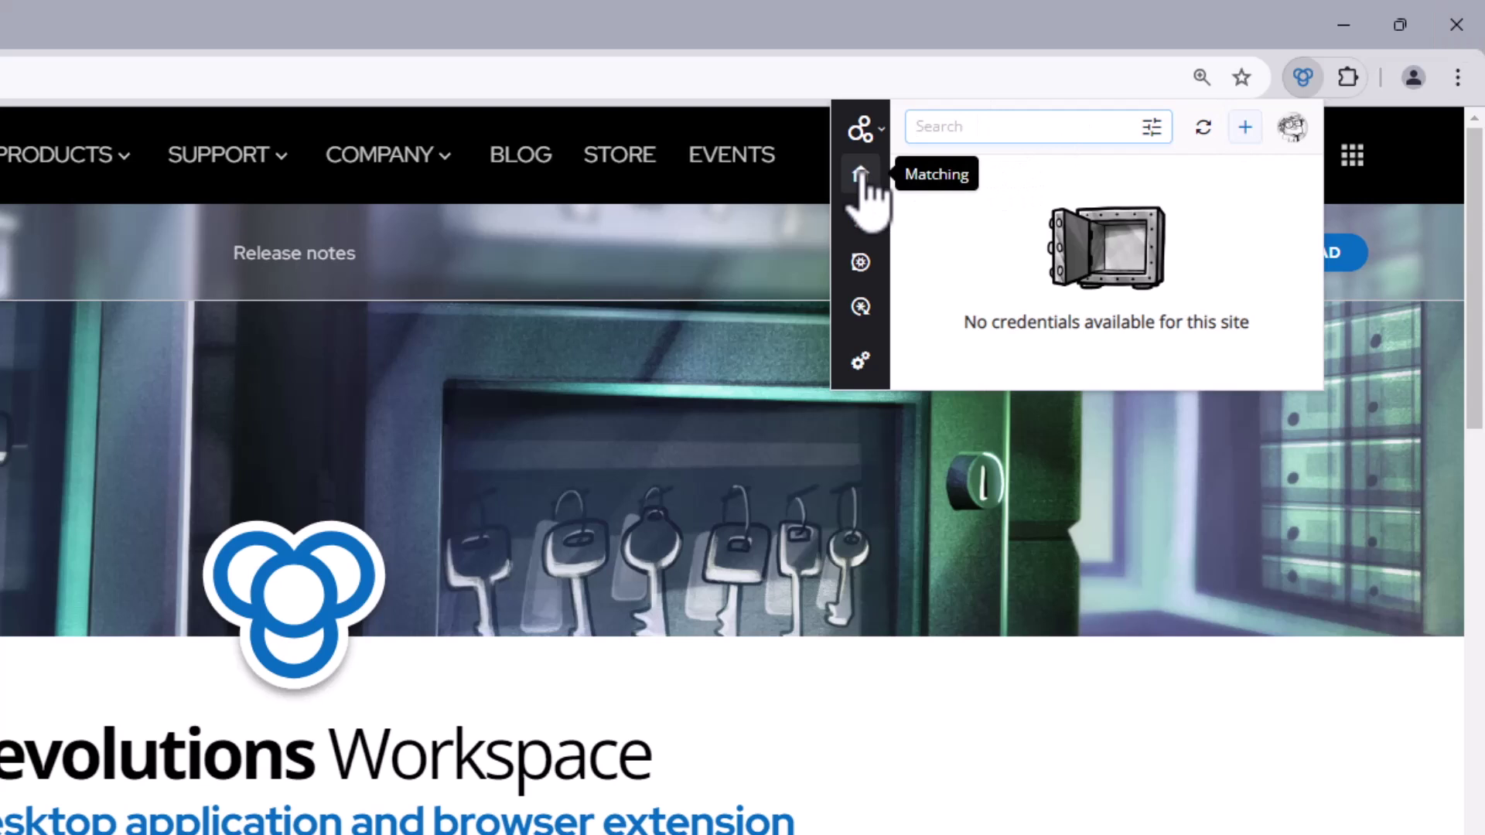
left_click(861, 219)
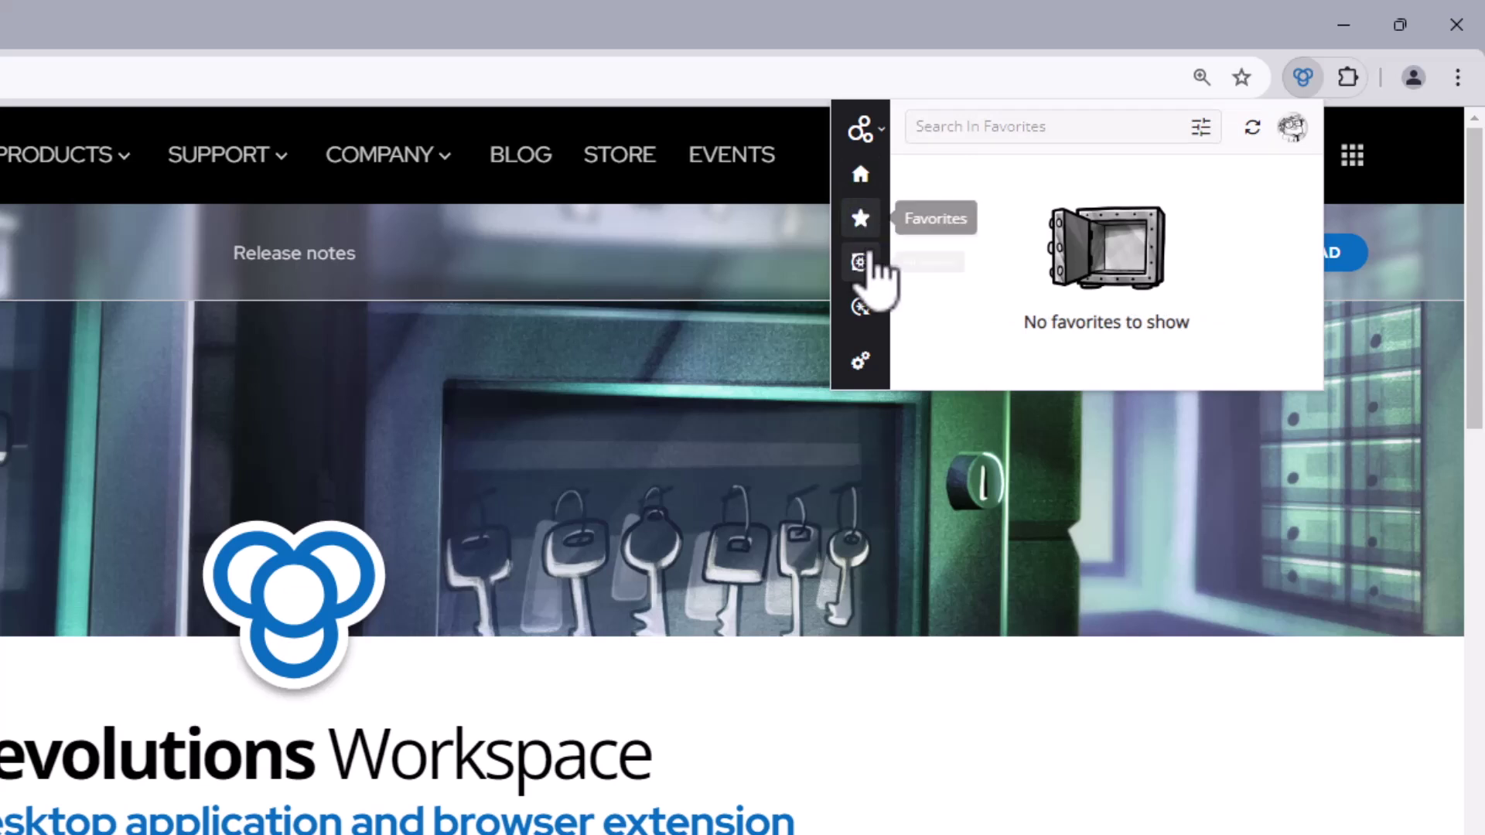
left_click(861, 264)
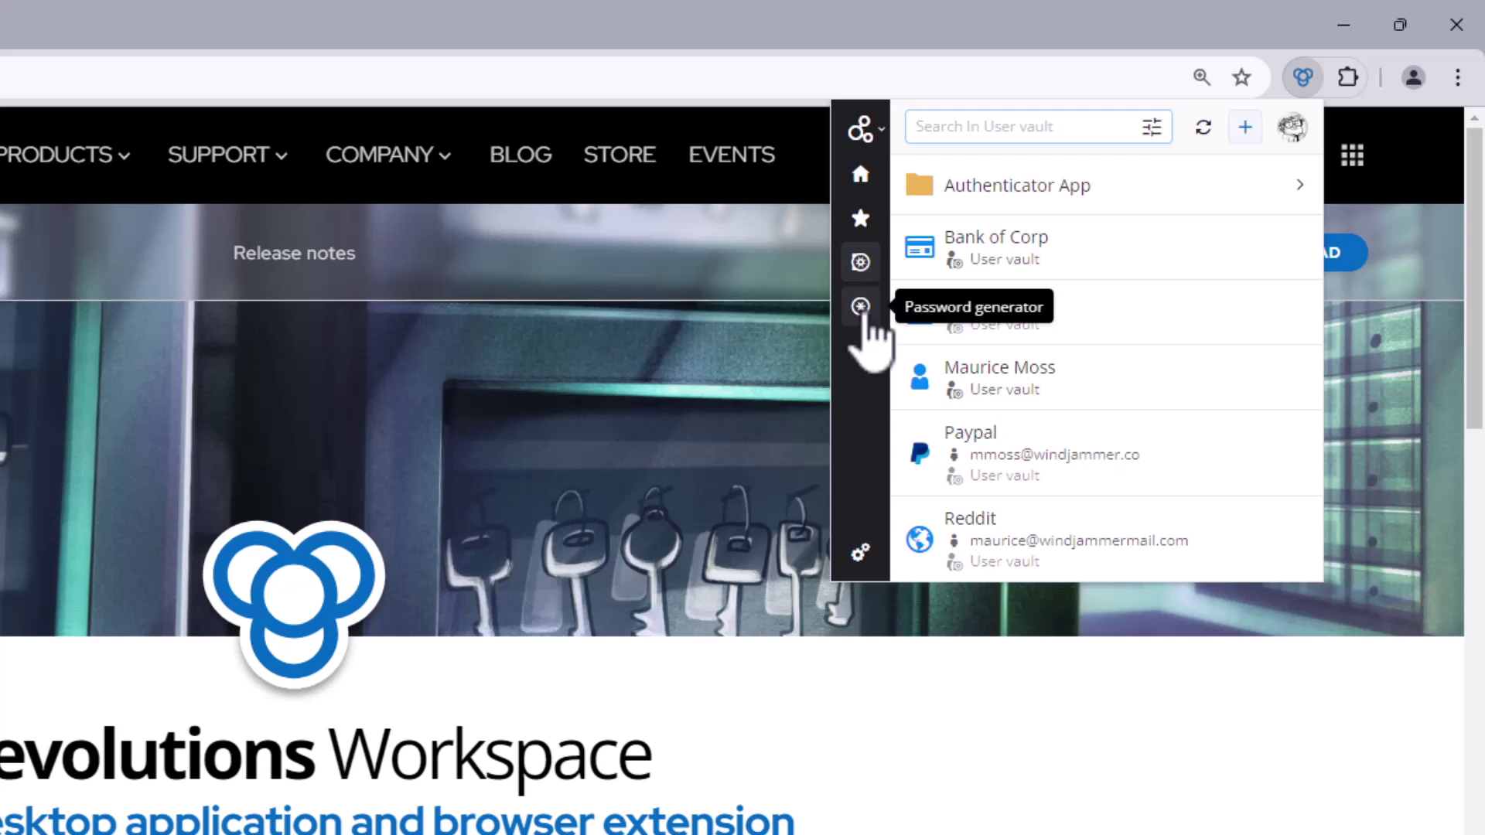
Generate a 12-character password with special characters (!%$@#) enabled under General.
left_click(860, 307)
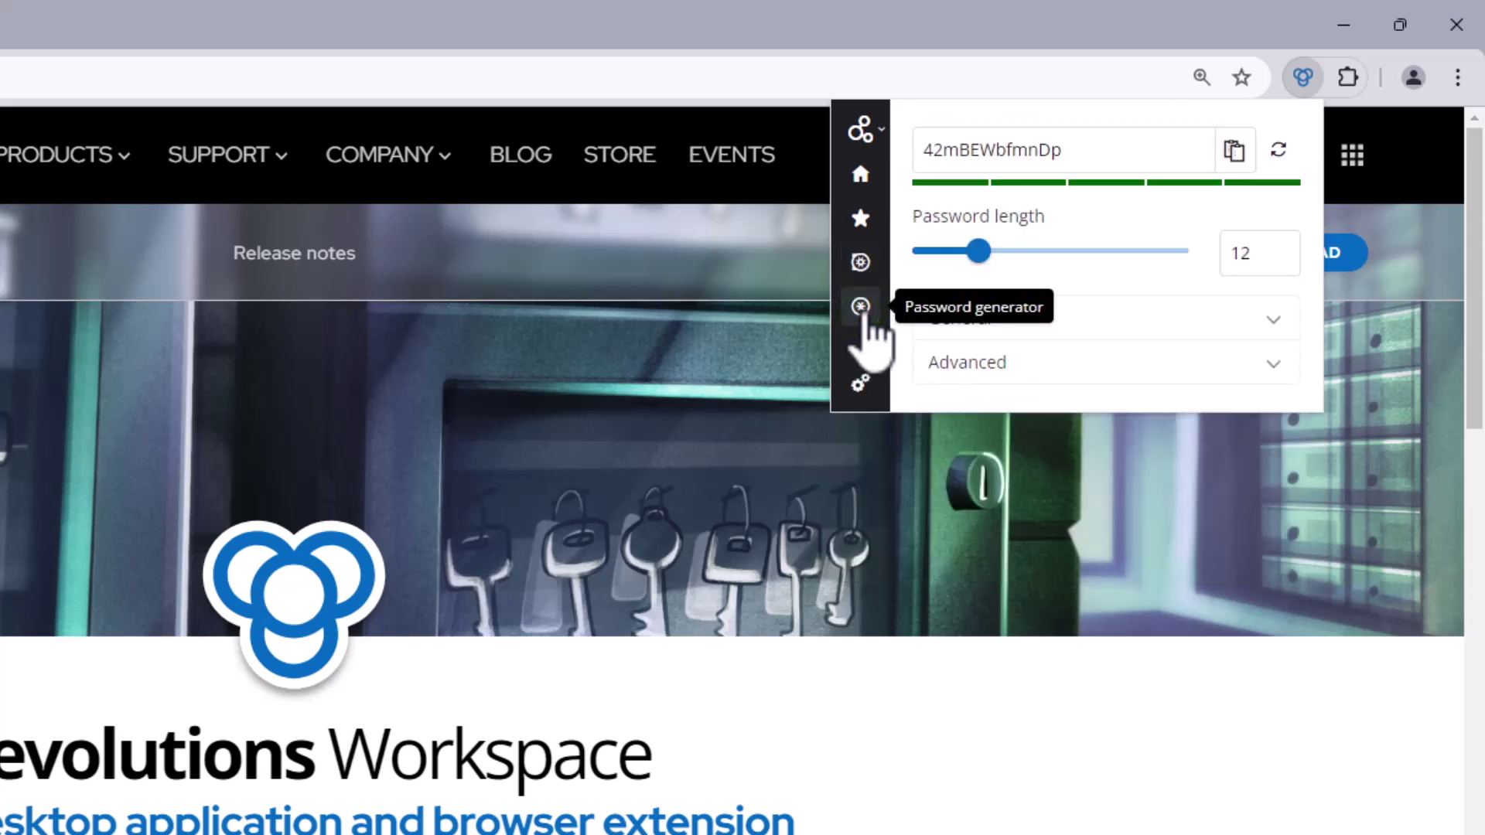
left_click(1282, 155)
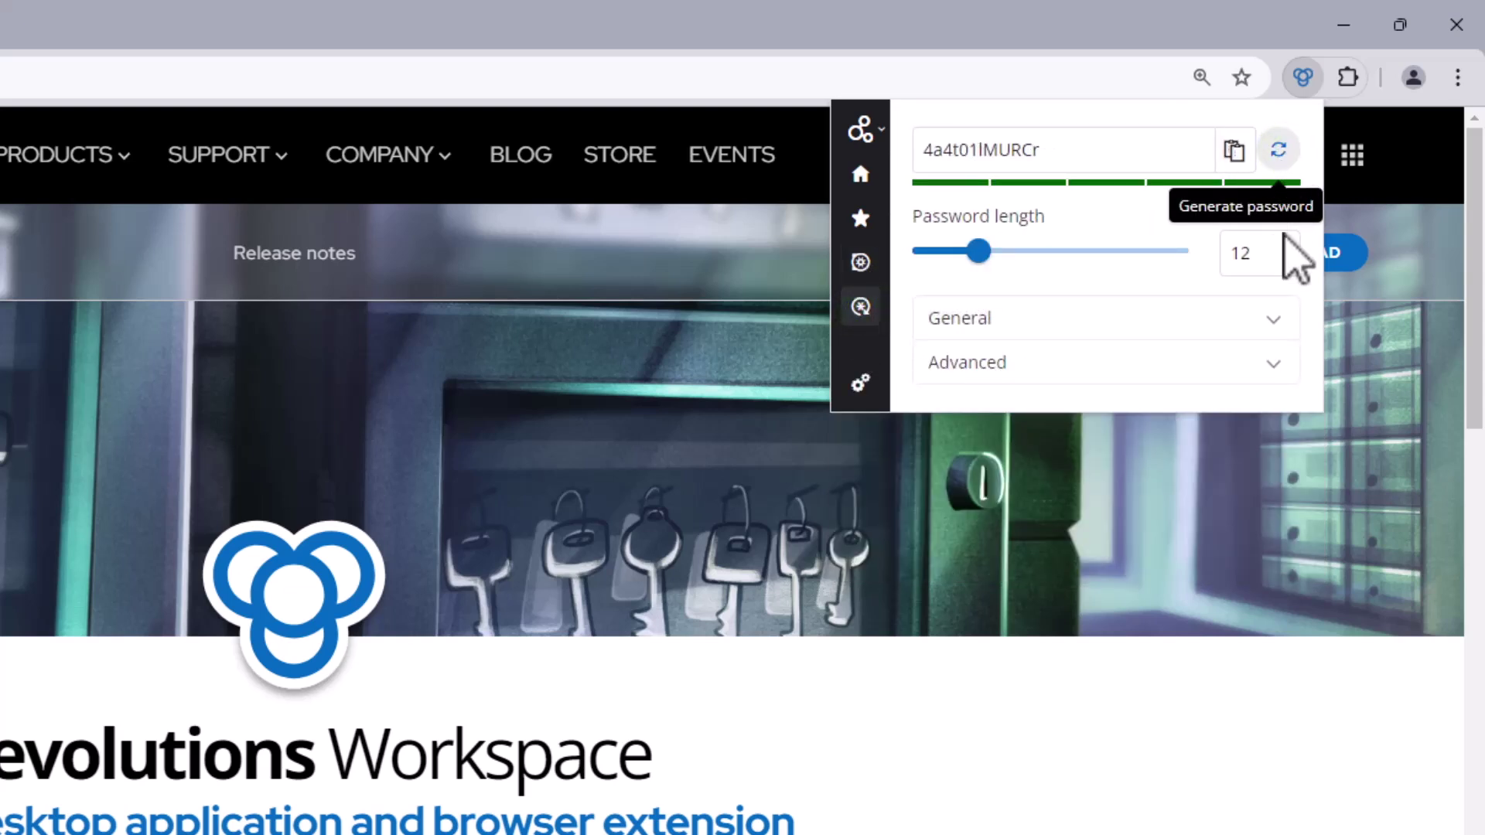
left_click(1268, 329)
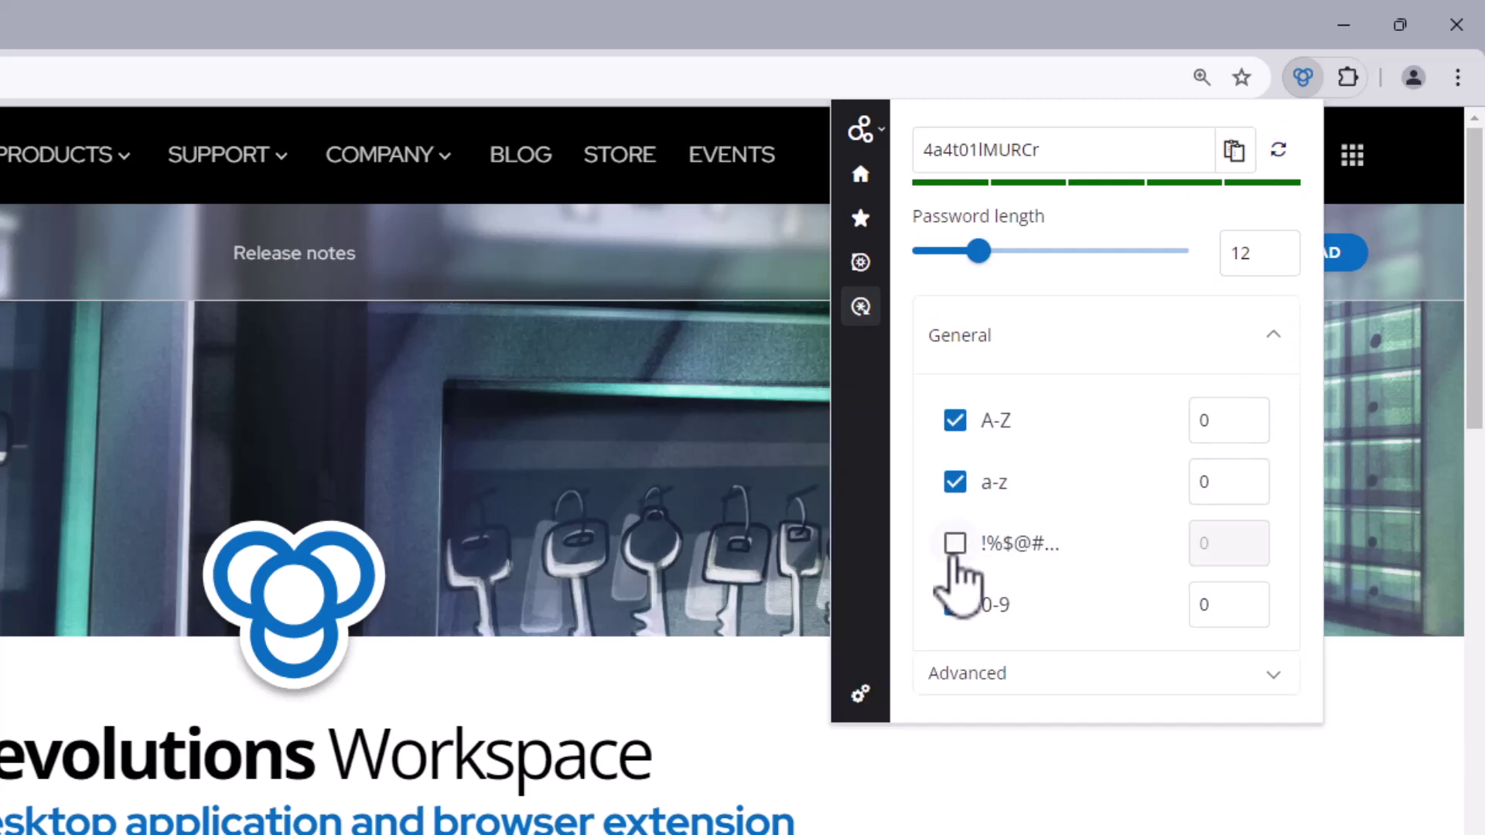
left_click(955, 544)
left_click(1279, 151)
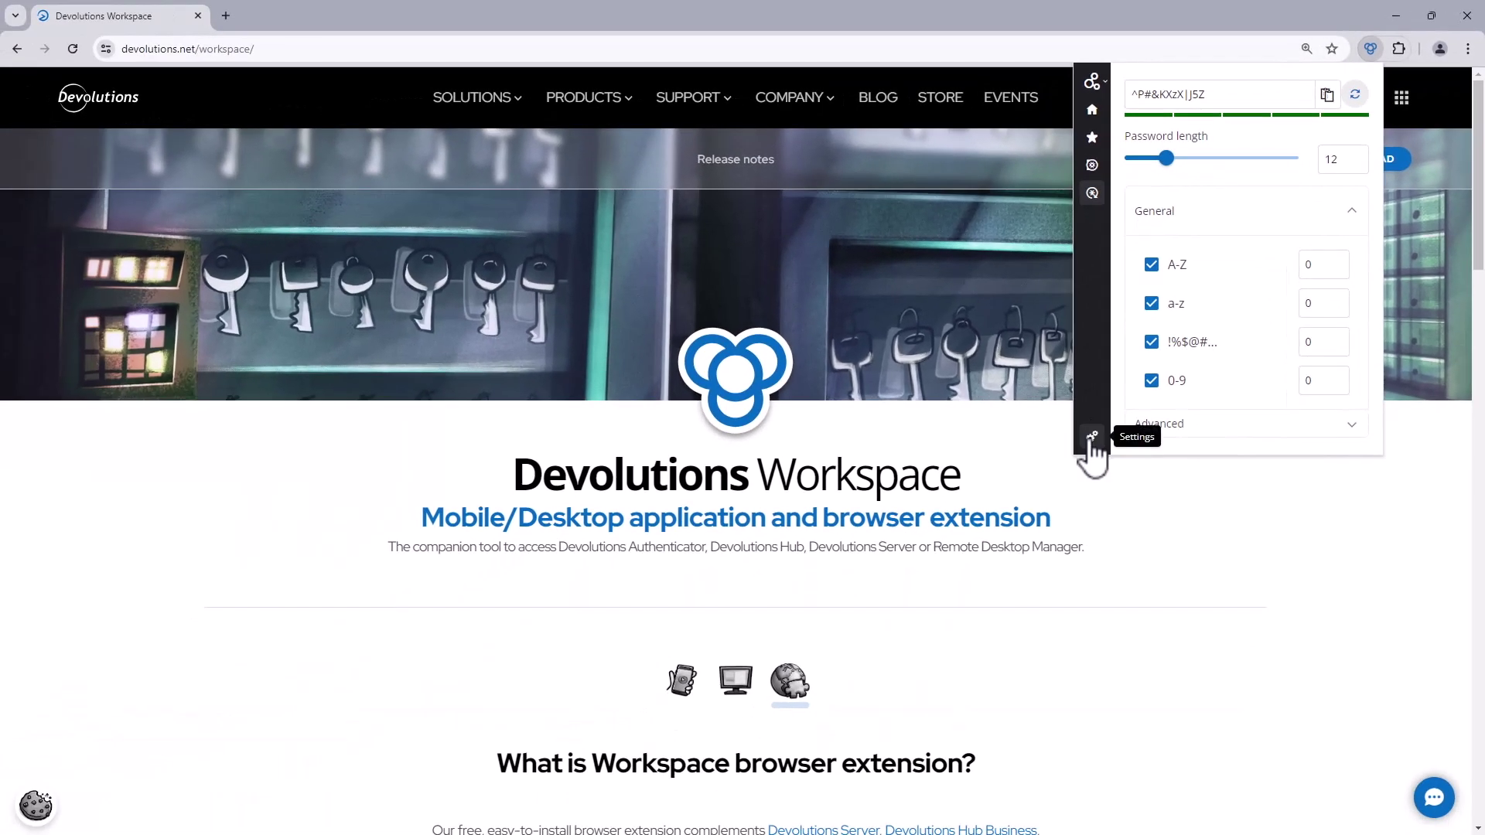
left_click(934, 612)
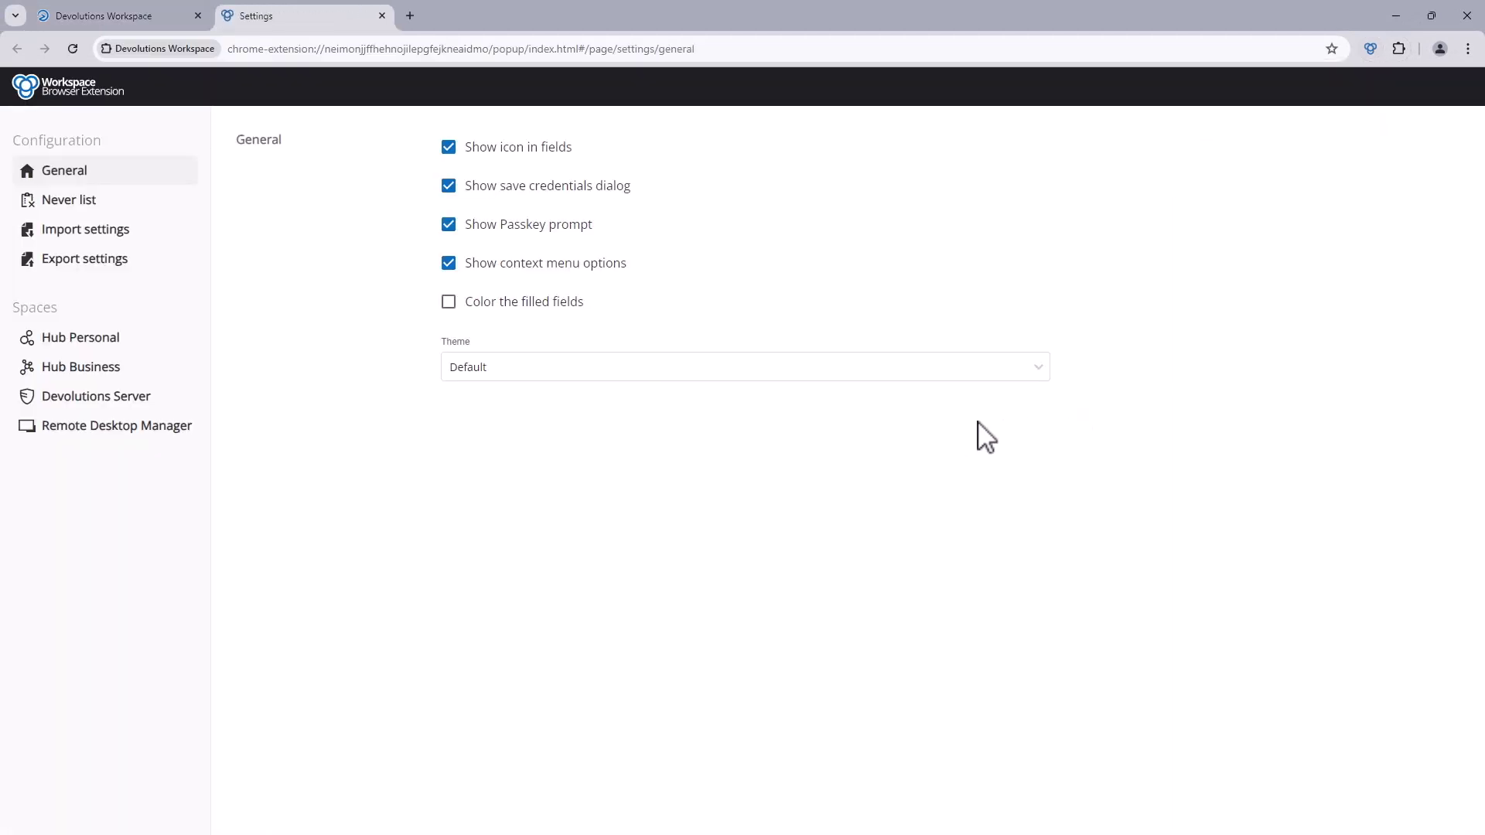
Review the Hub Personal space settings, with auto-fill on load enabled.
left_click(91, 346)
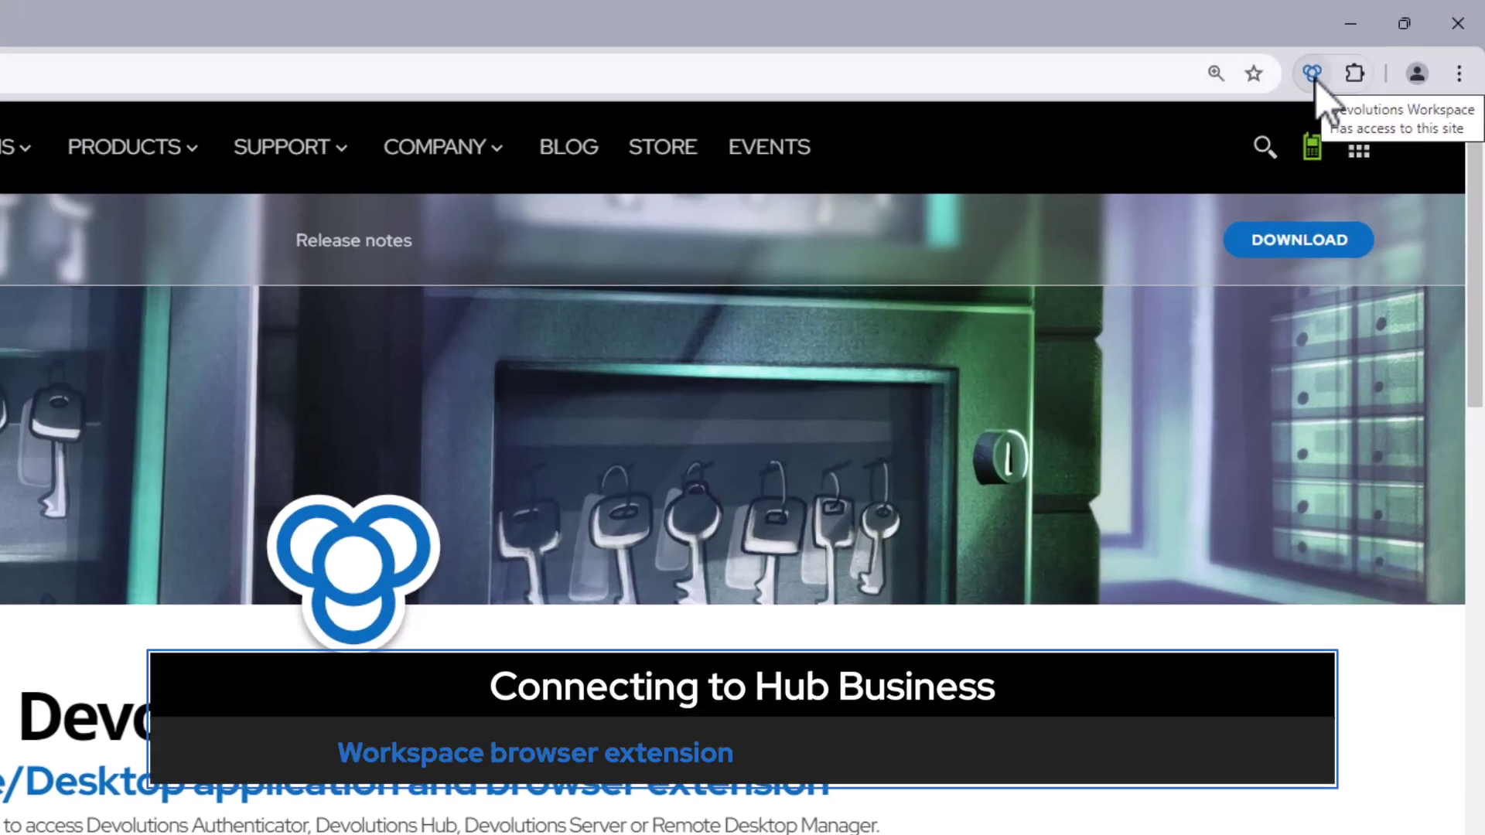
left_click(1322, 69)
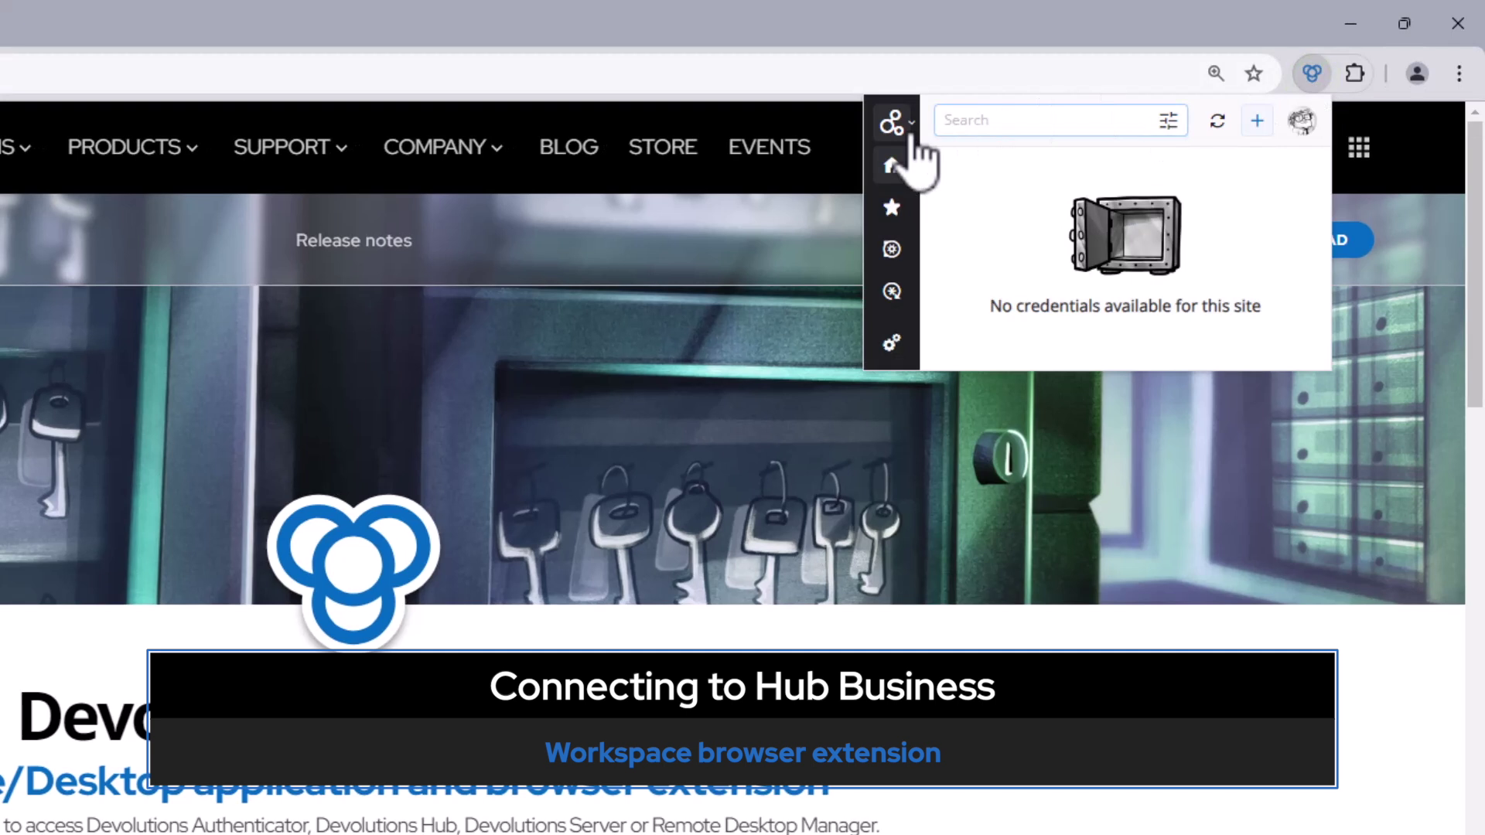
left_click(906, 126)
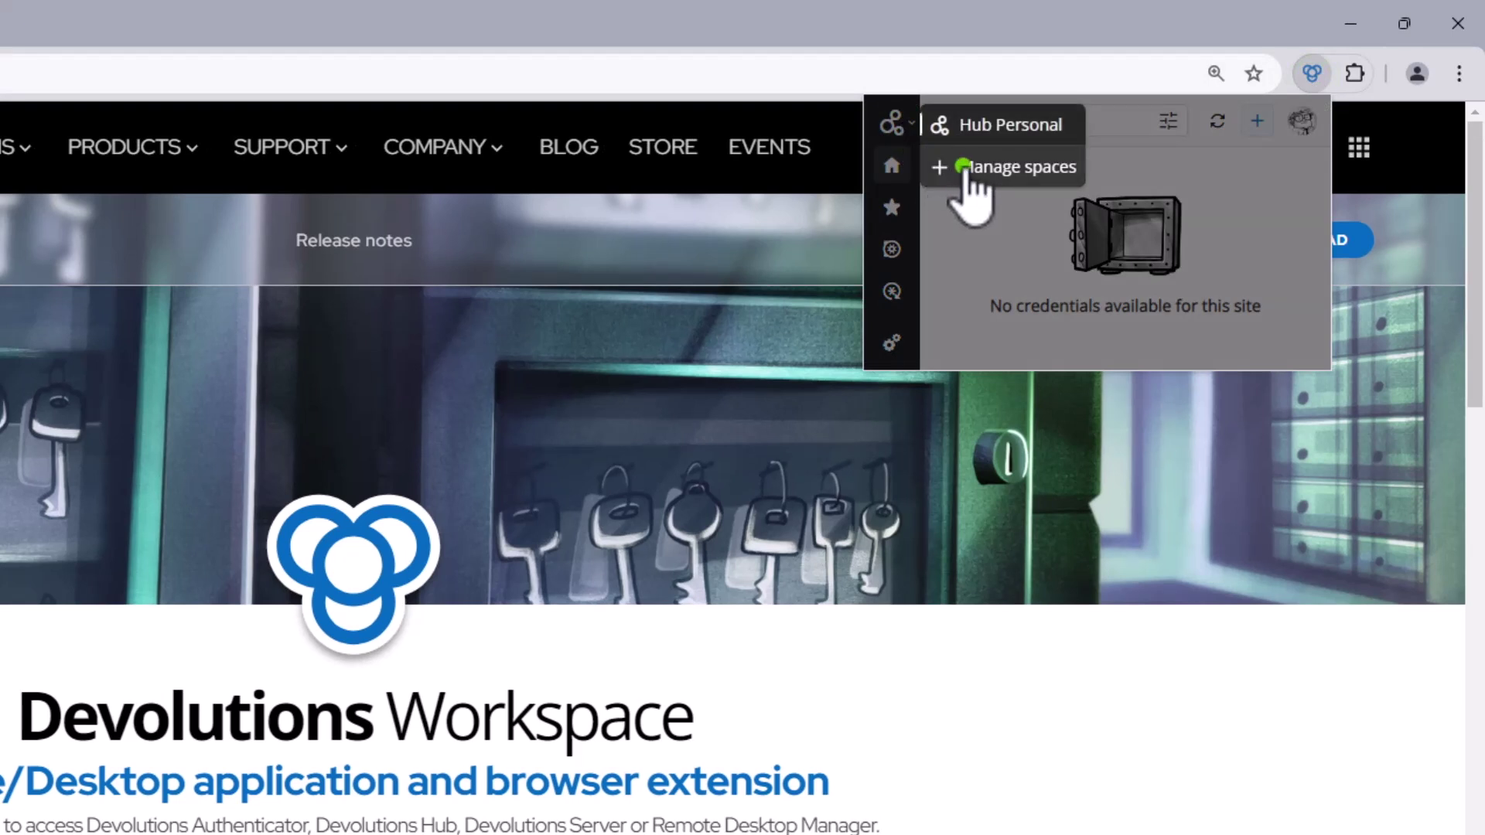
left_click(973, 170)
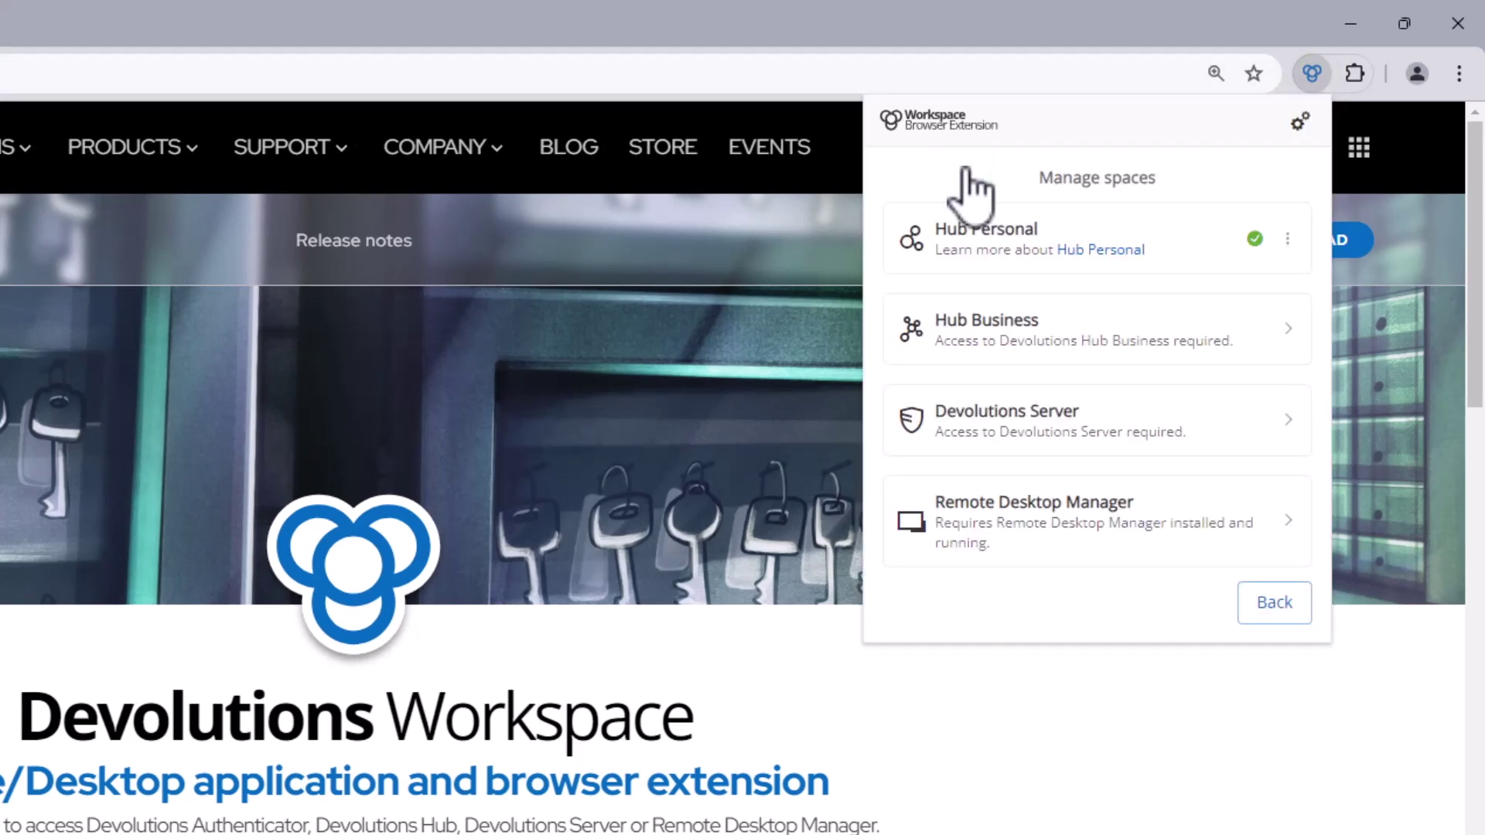
left_click(1031, 340)
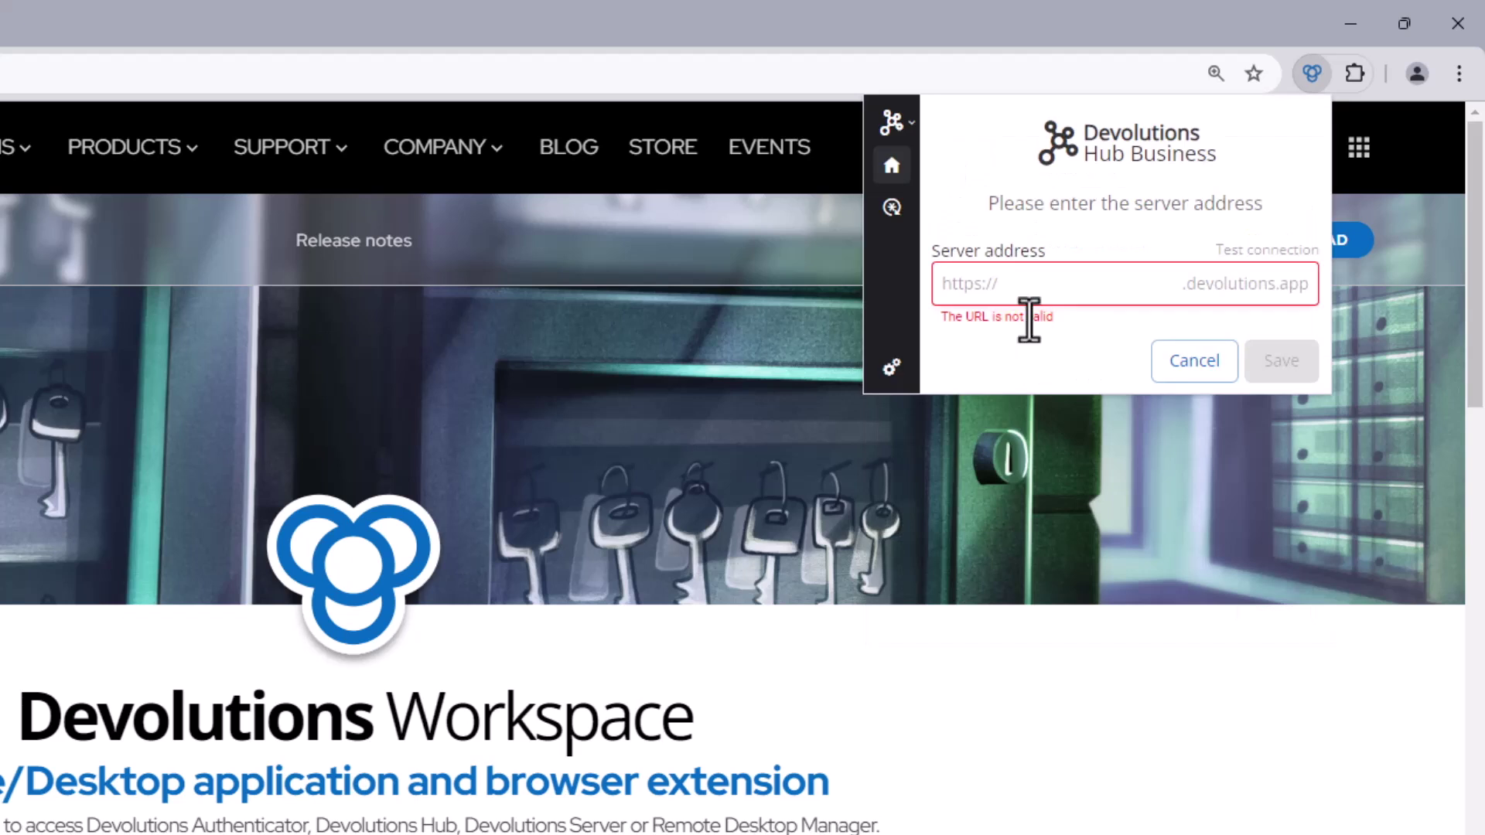
type("windjammercorp")
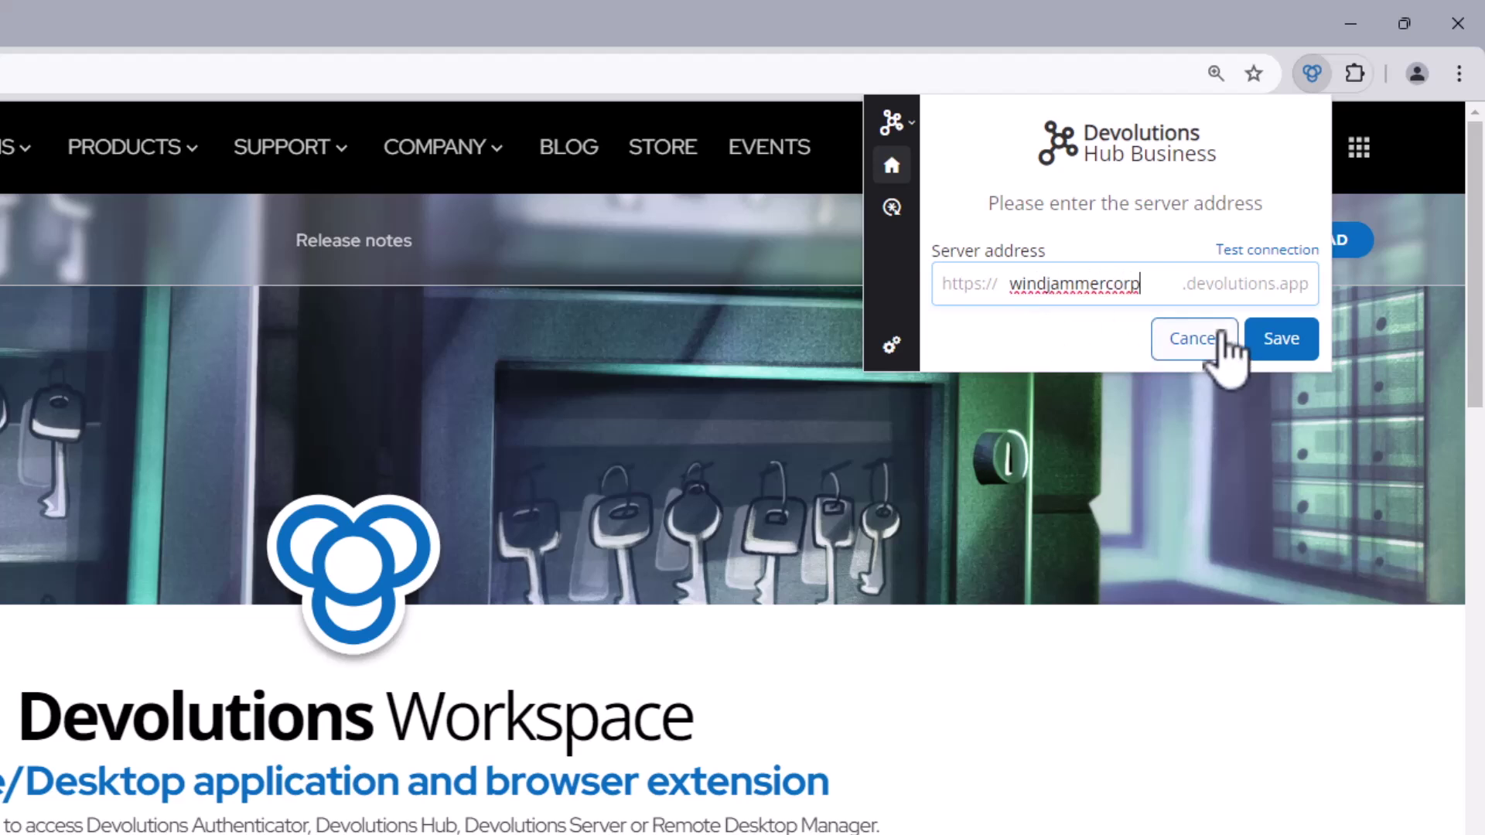
left_click(1285, 341)
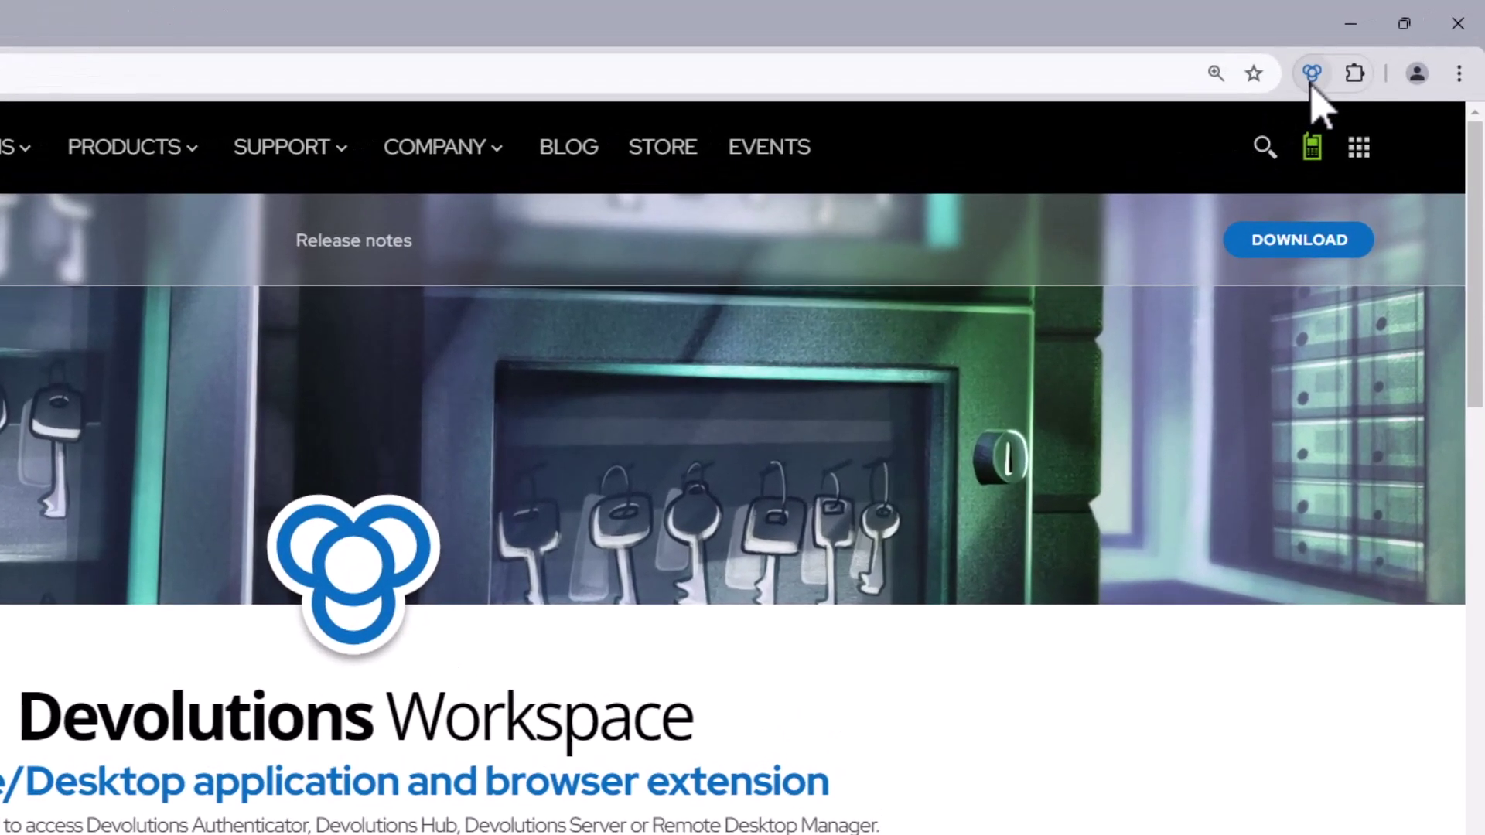
Select Hub Business in the extension's space switcher as the active space.
left_click(1312, 74)
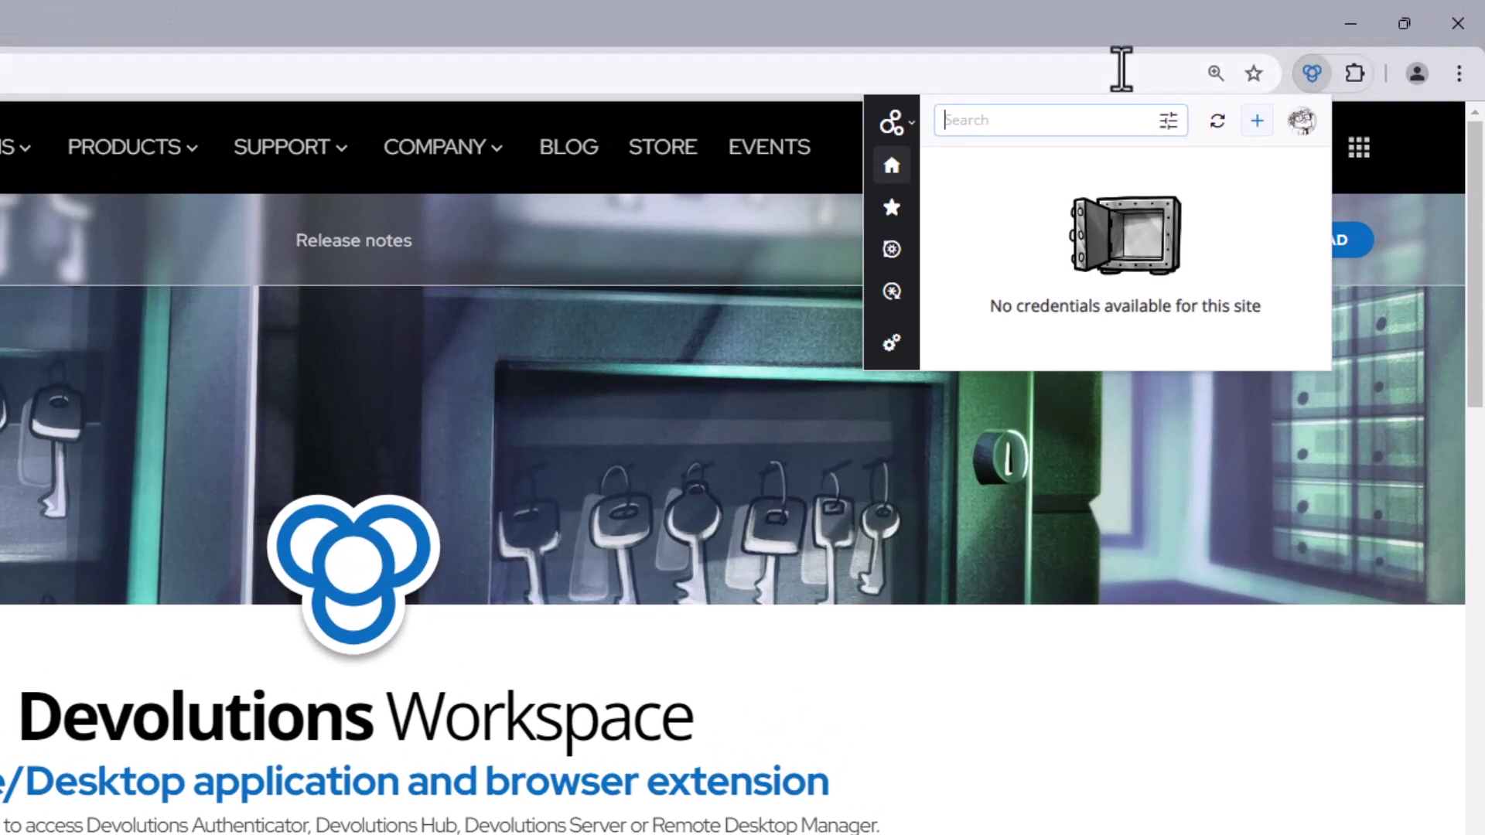
left_click(900, 122)
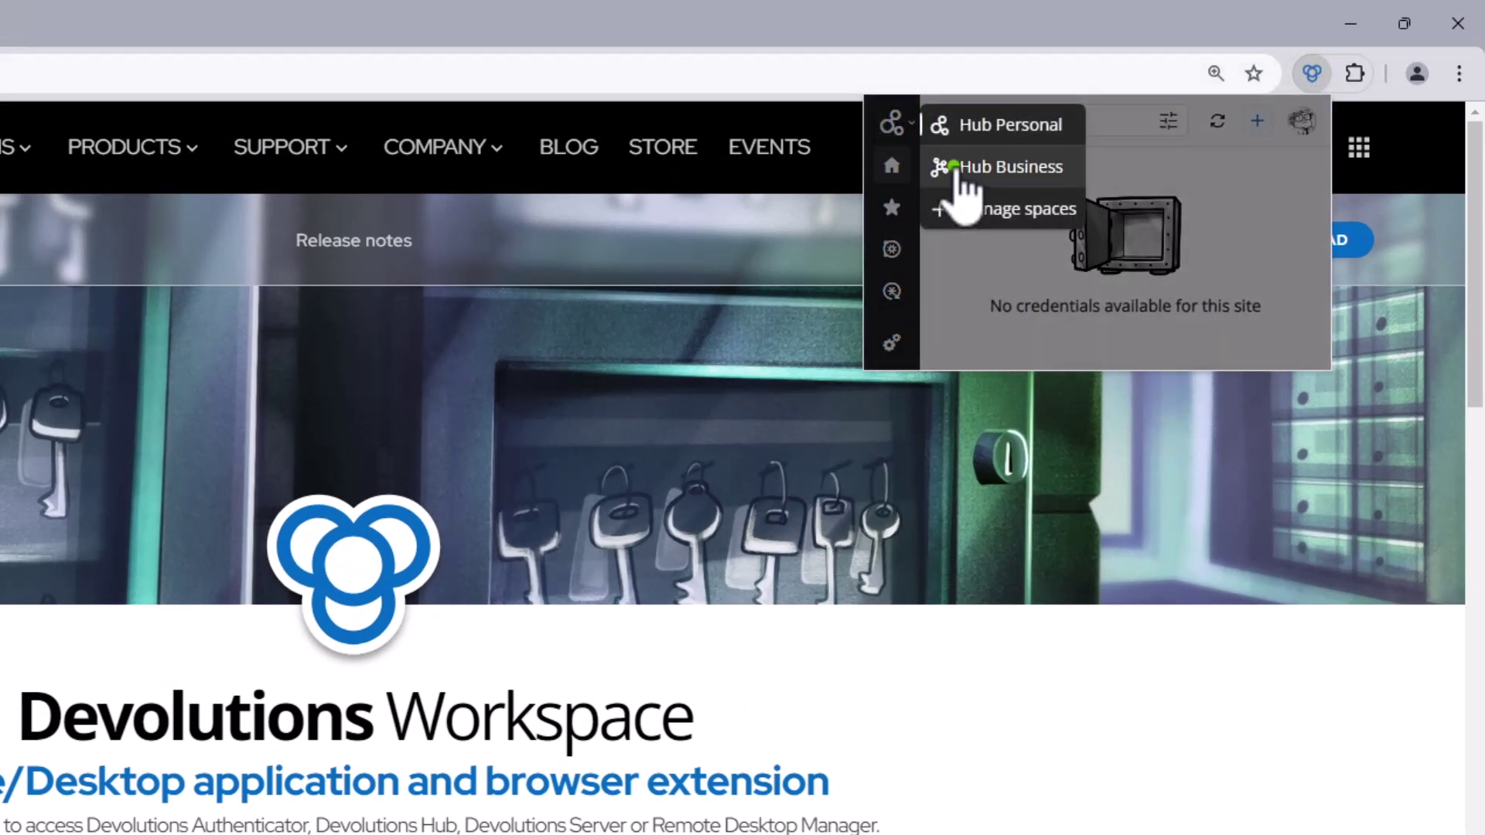
left_click(958, 169)
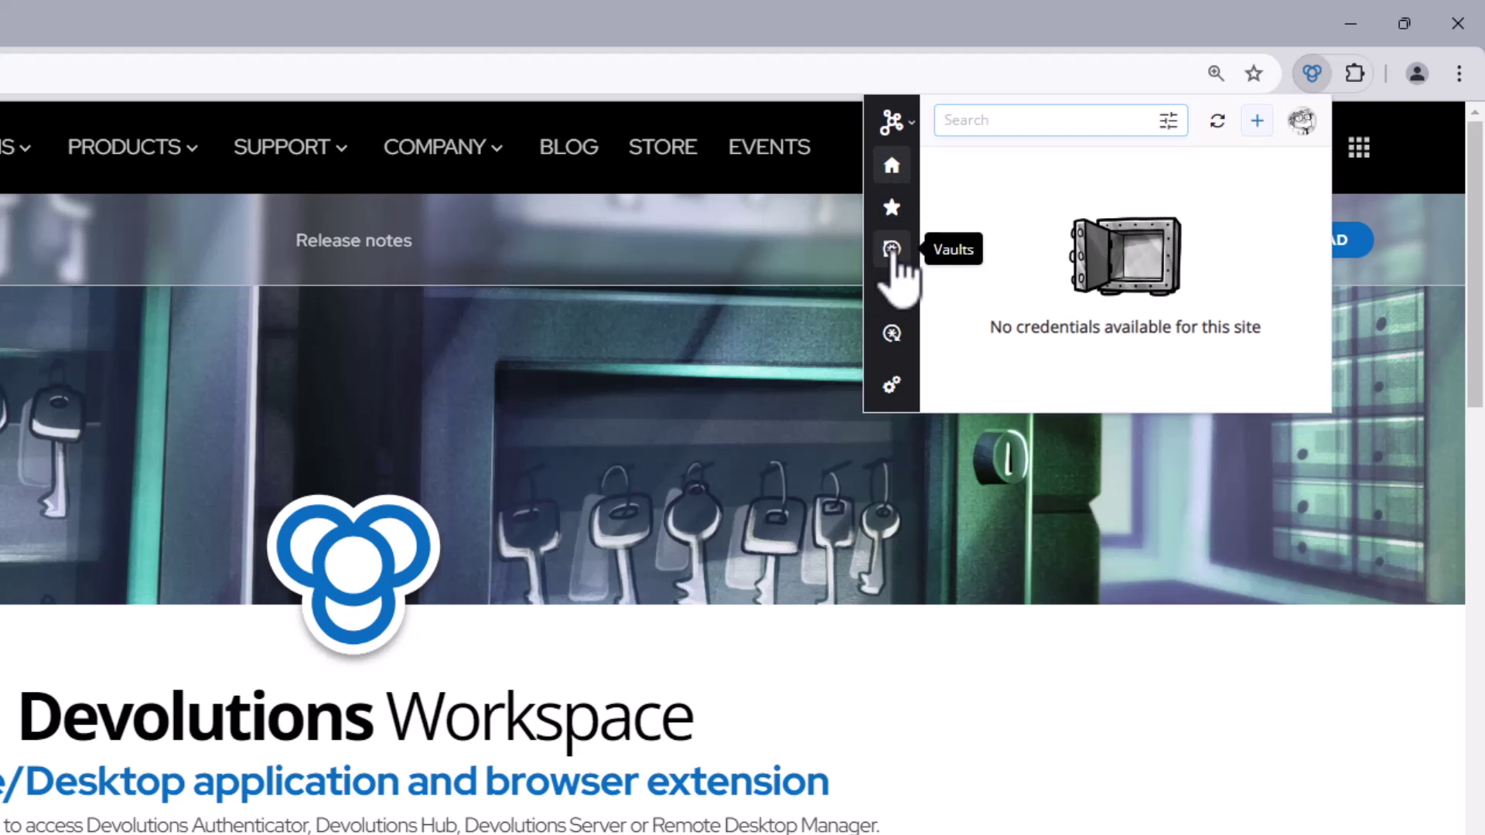
Tick Credentials Only and WindjammerCorp to sync alongside WindjammerCorp Accounting for Hub Business.
left_click(893, 251)
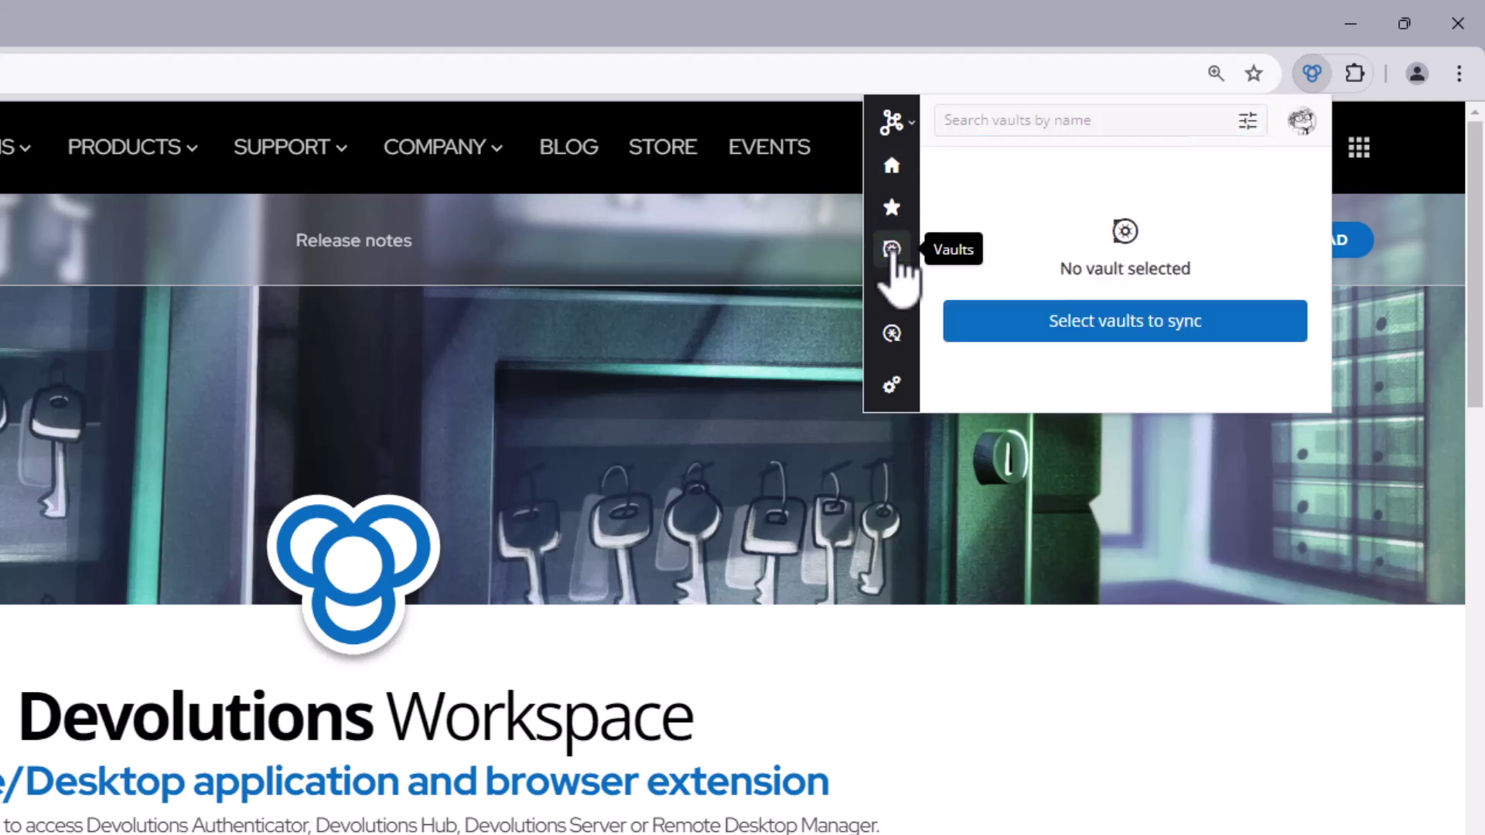
left_click(1091, 334)
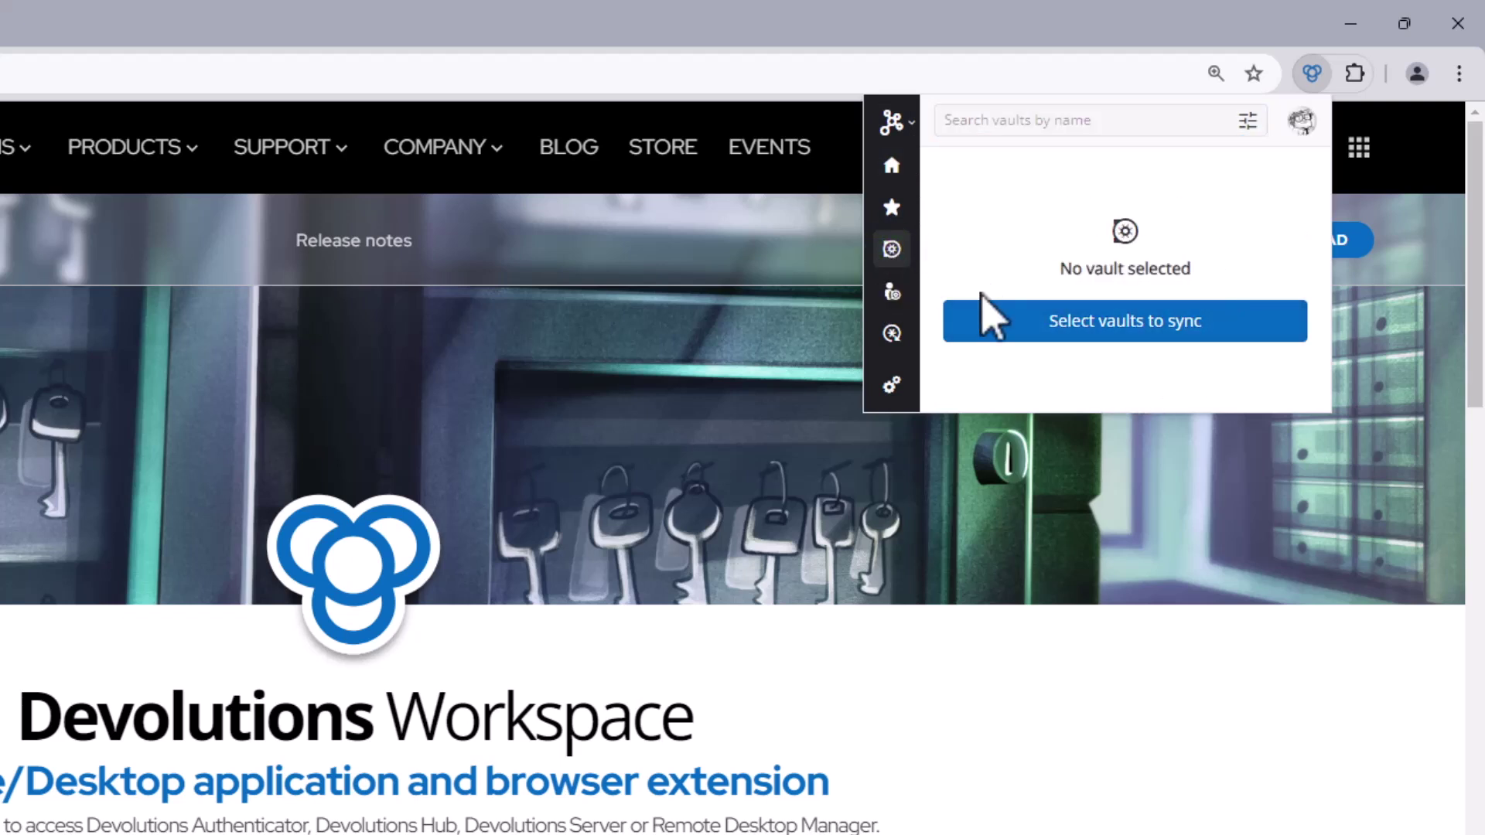
left_click(1127, 344)
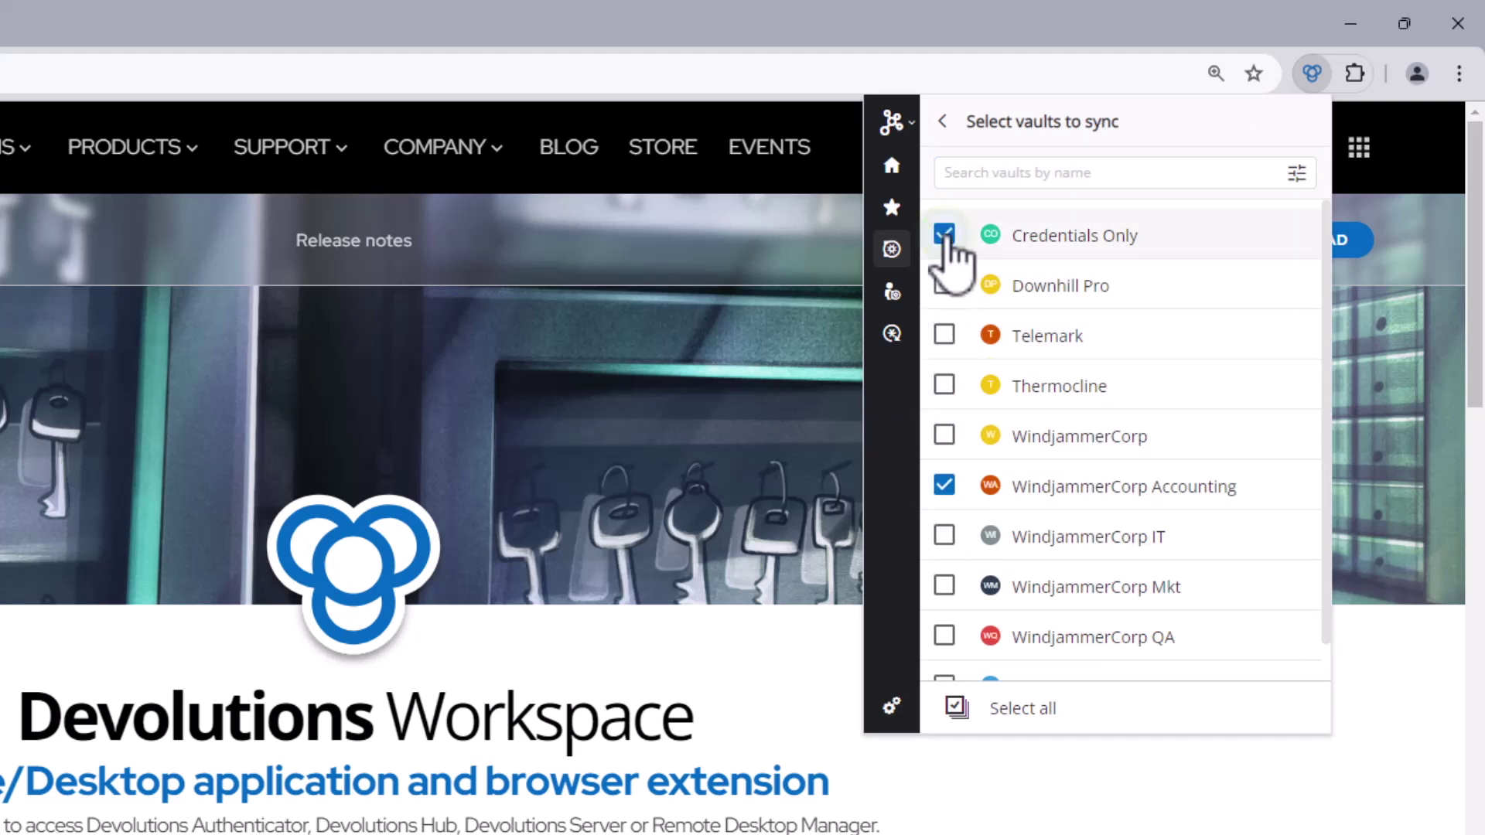
left_click(945, 436)
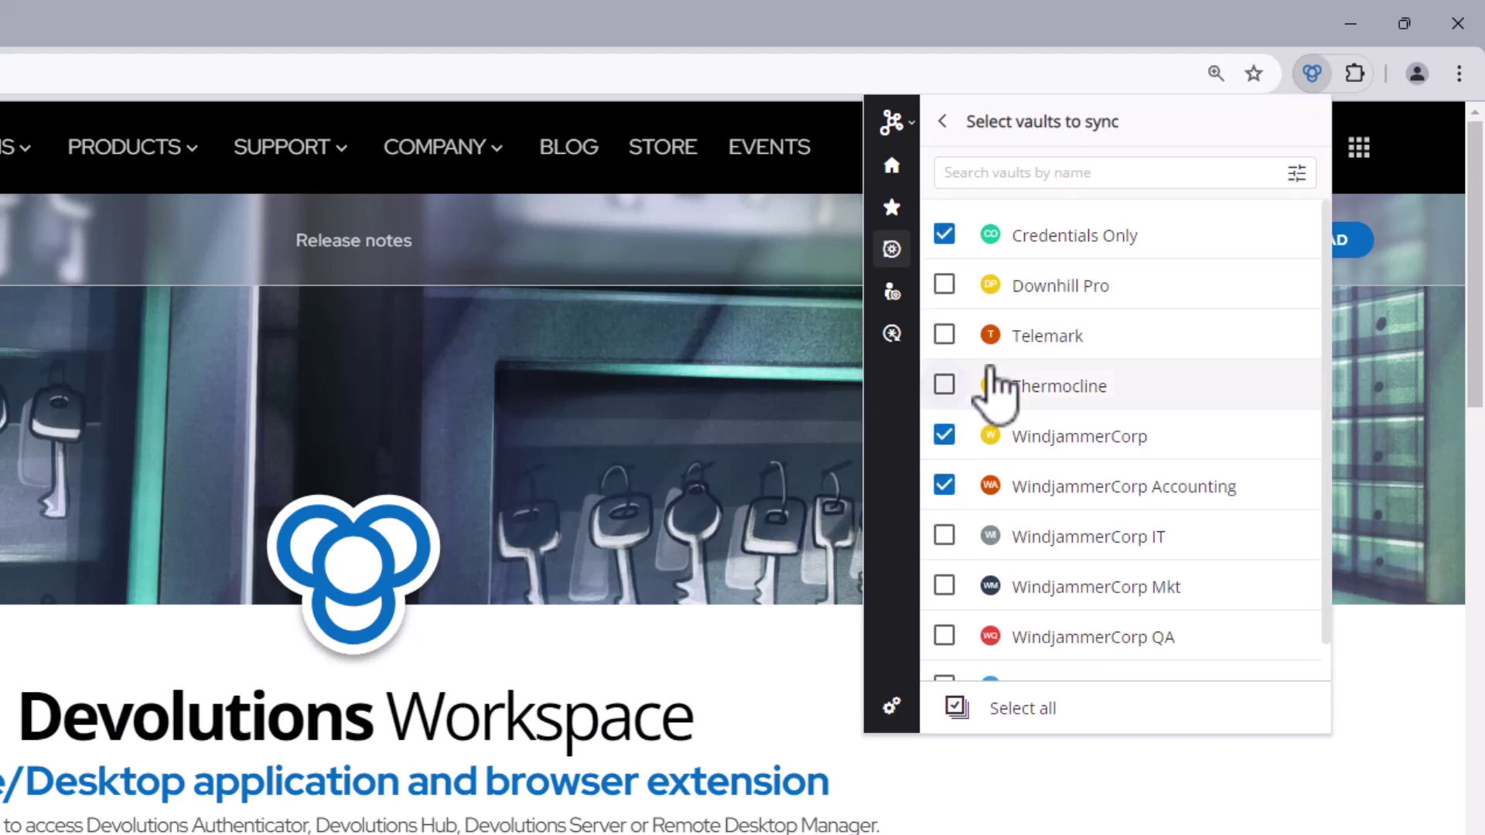
left_click(945, 122)
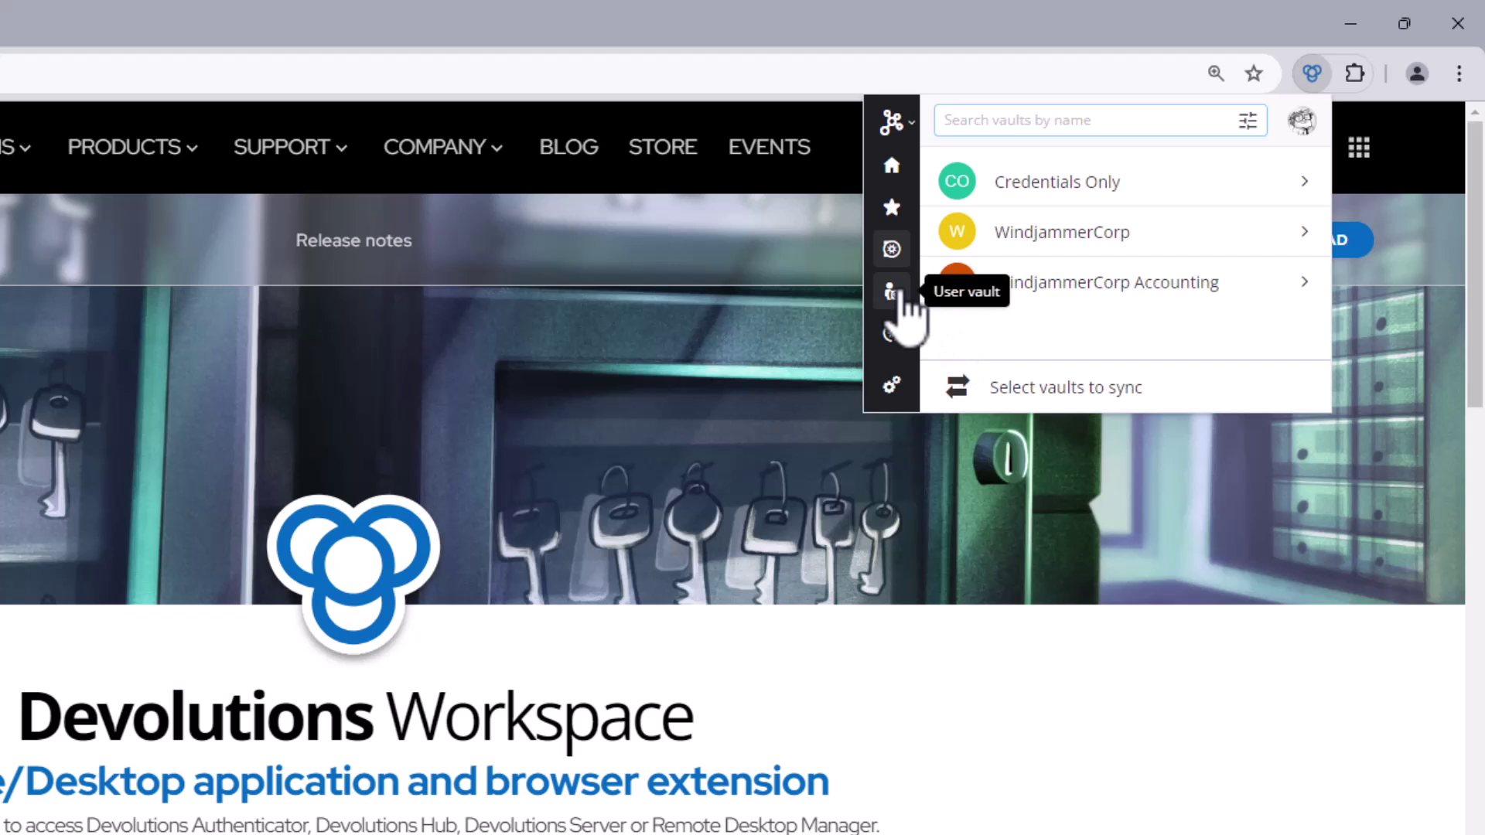
Scroll through the User vault's folders and entries, then return to the Home view.
left_click(902, 292)
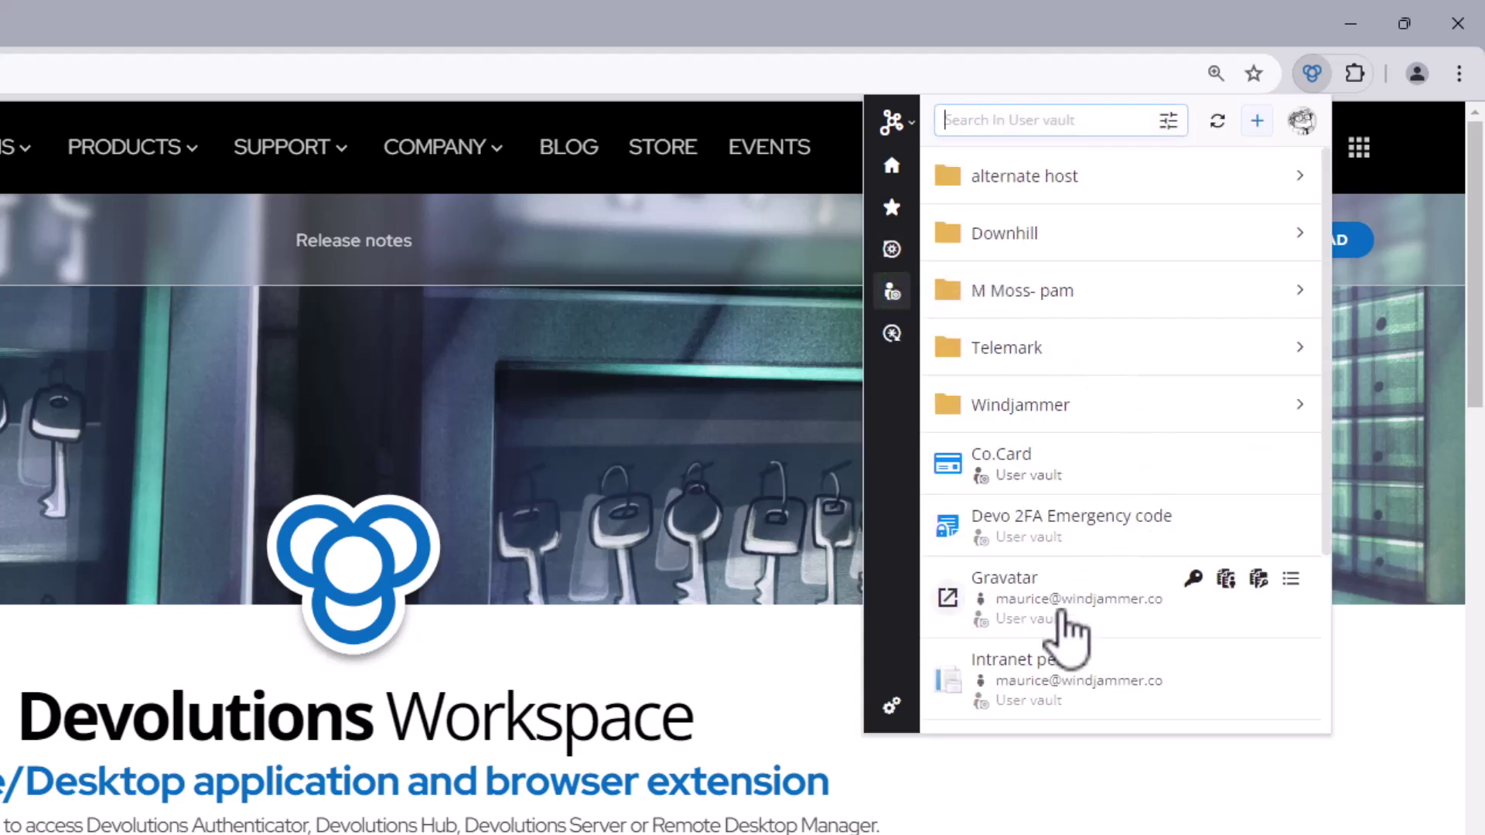
scroll(1068, 634, "down", 3)
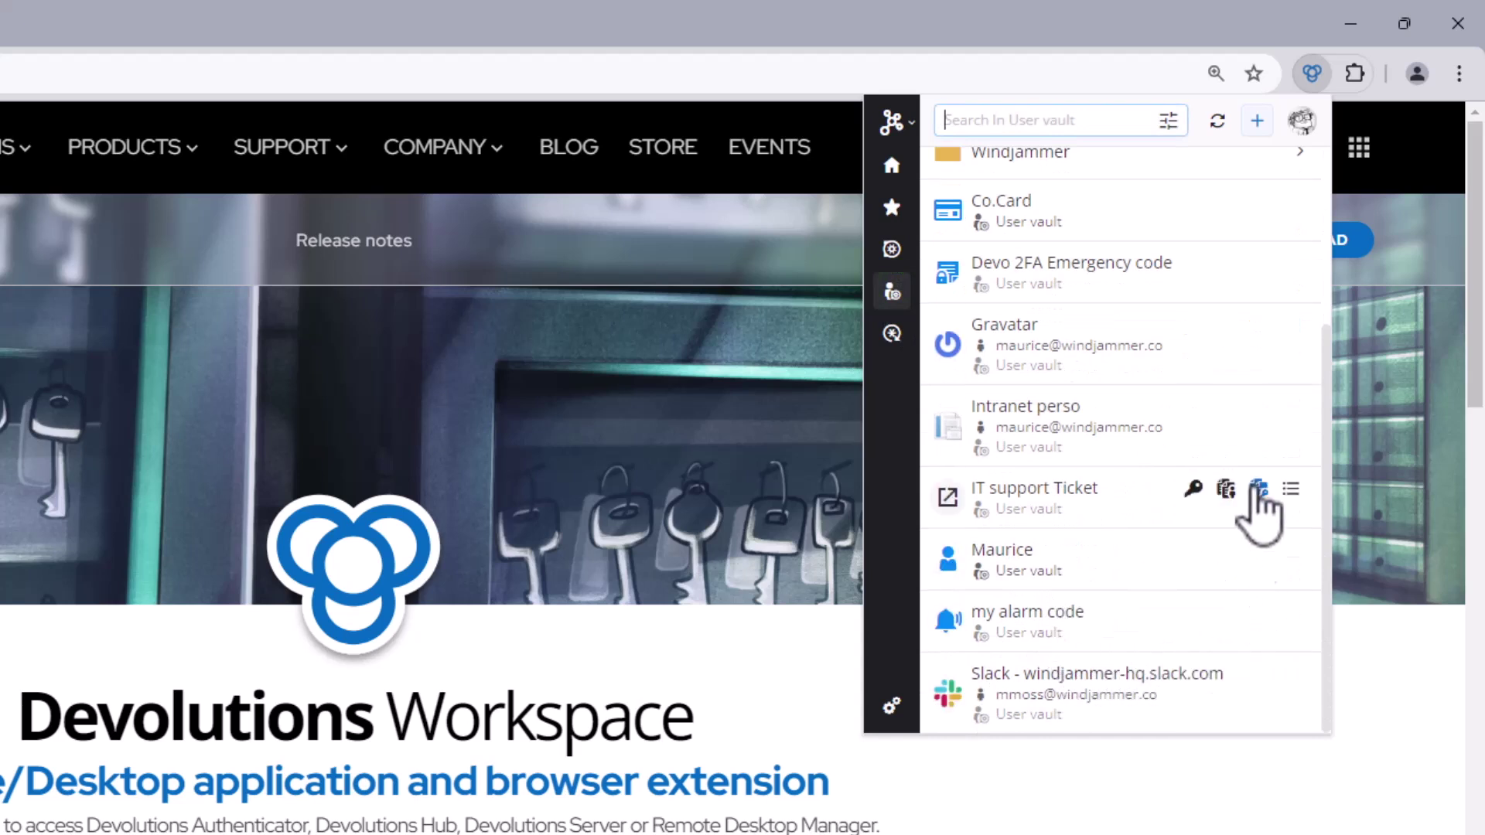
scroll(1137, 513, "up", 3)
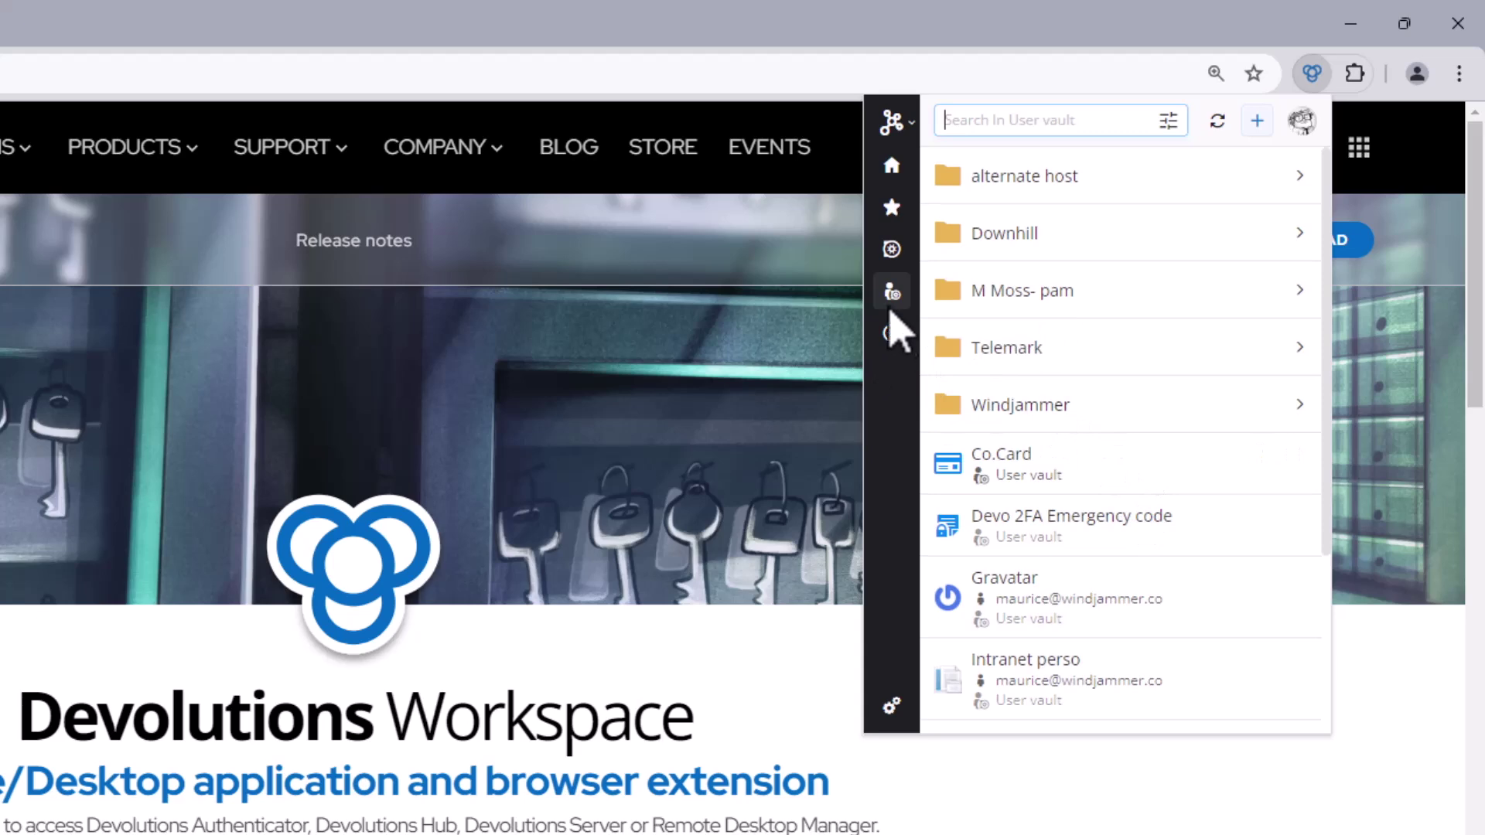
left_click(891, 166)
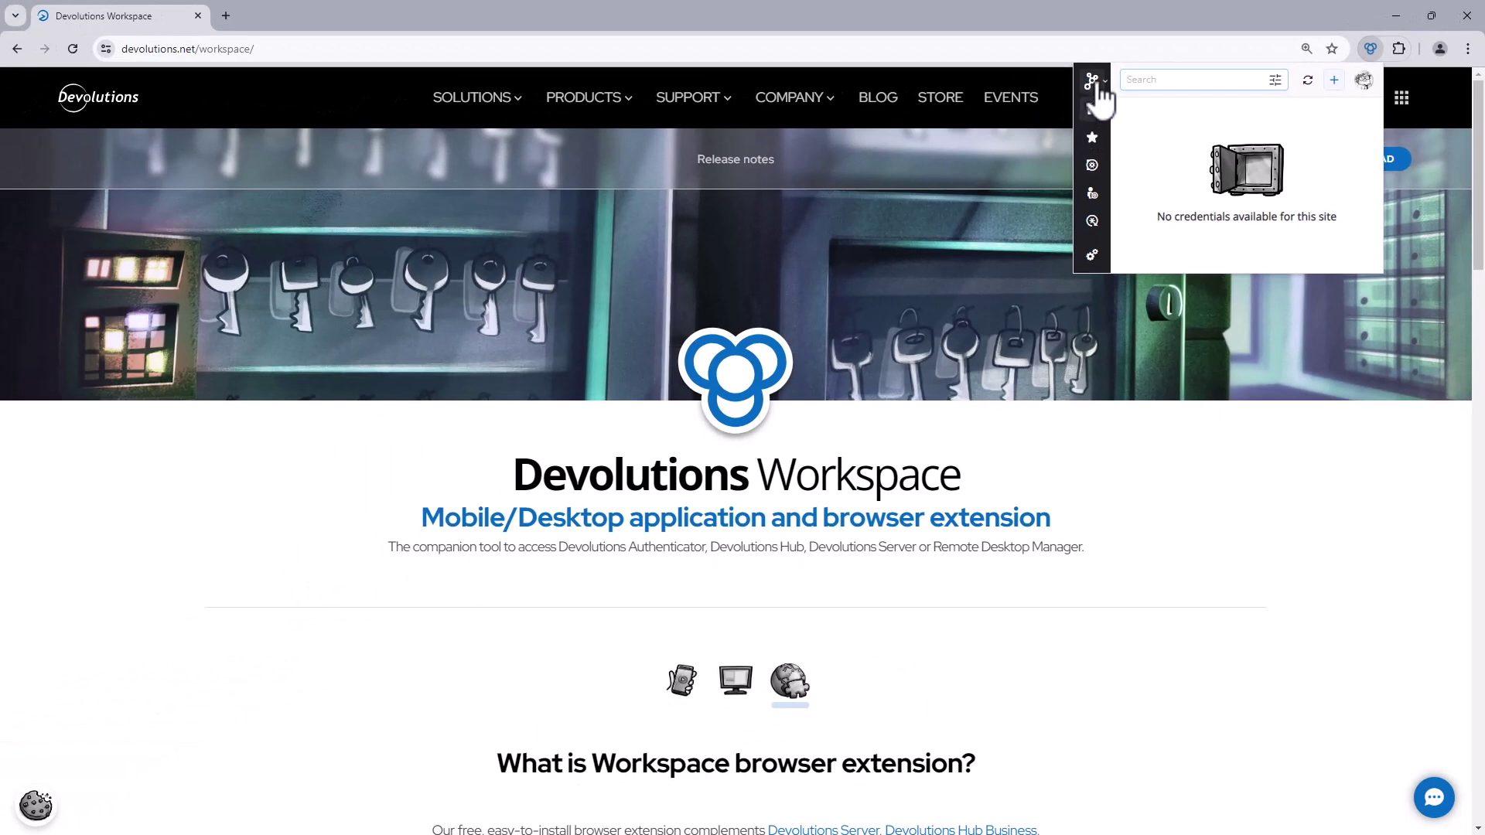
Load paypal.com/signin in a new browser tab.
left_click(773, 43)
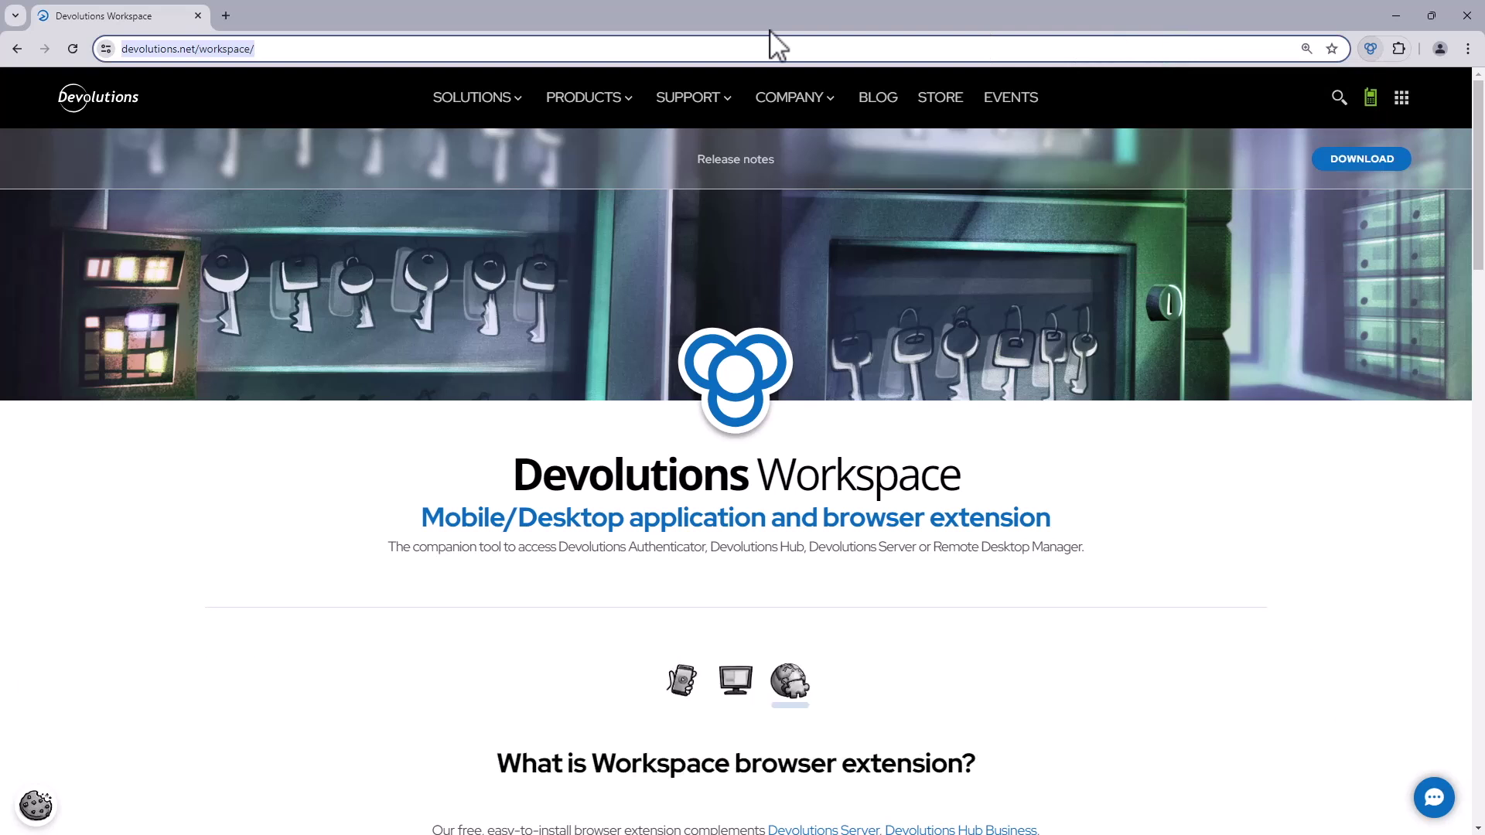
left_click(227, 15)
type("paypal.com/signin")
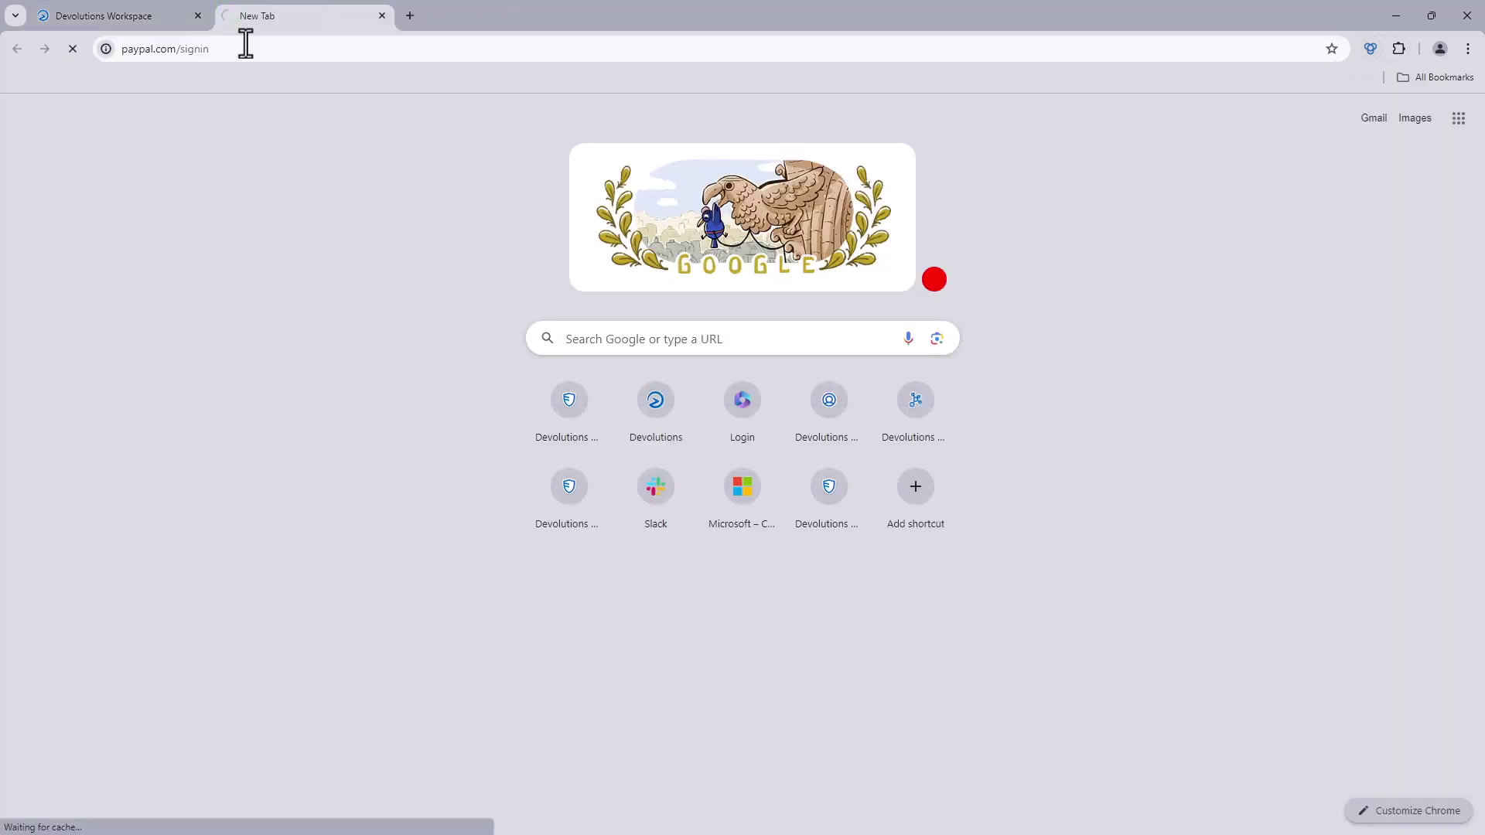
key("Return")
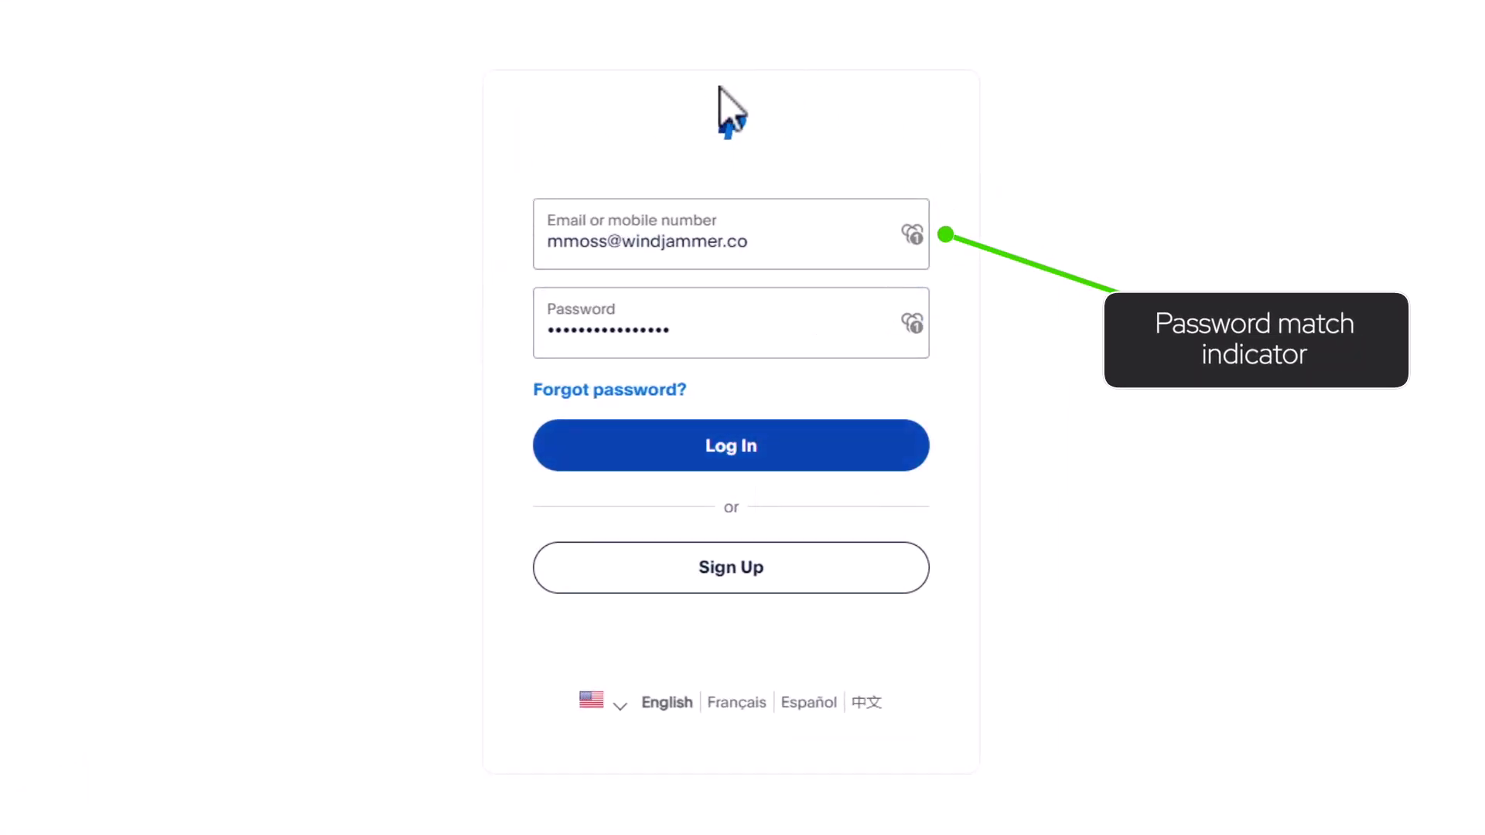
Fill the PayPal login fields with the saved Paypal credential and view its matching entries.
left_click(914, 235)
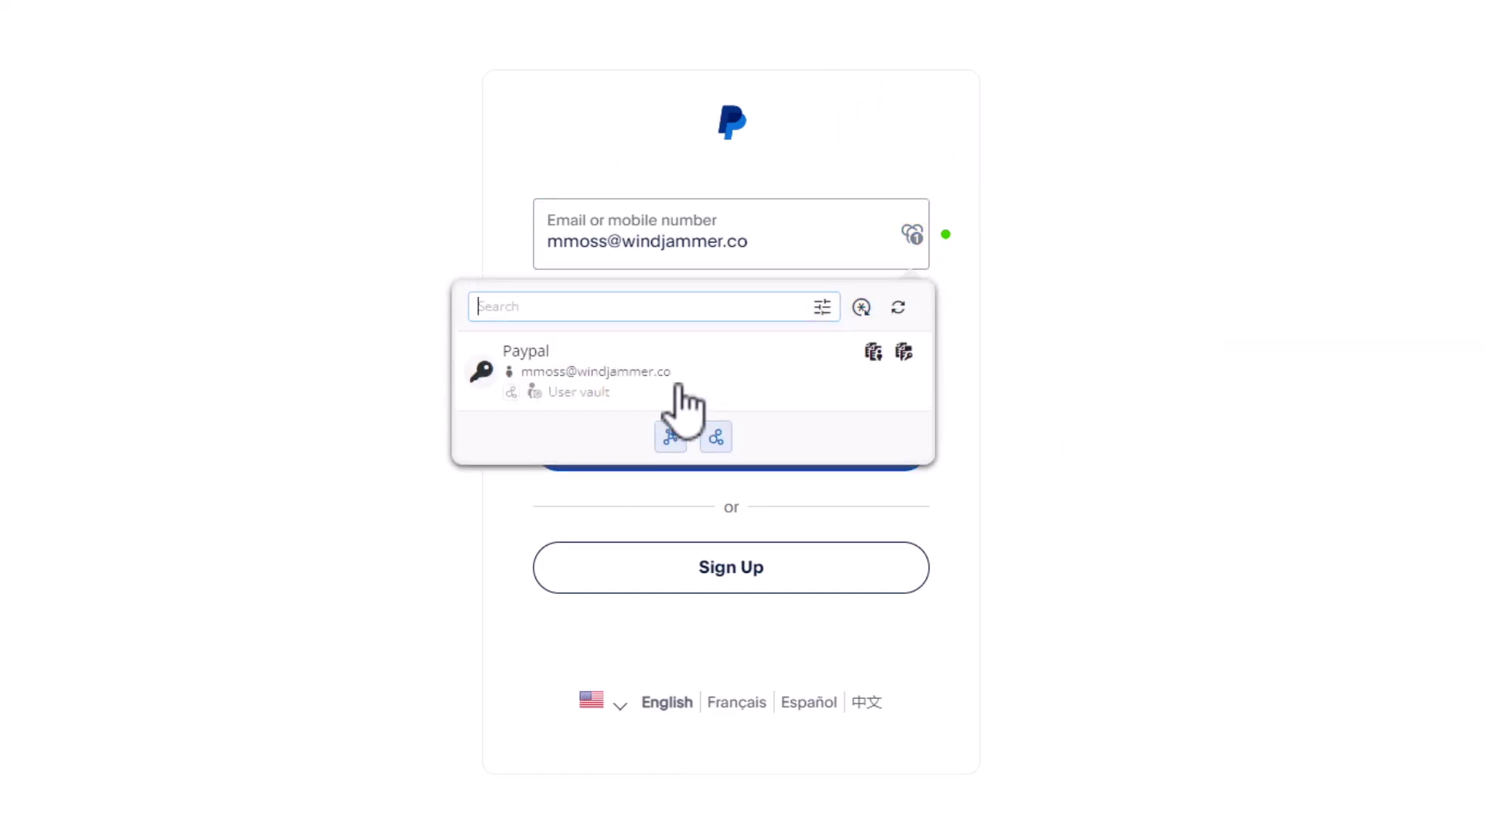
left_click(1253, 147)
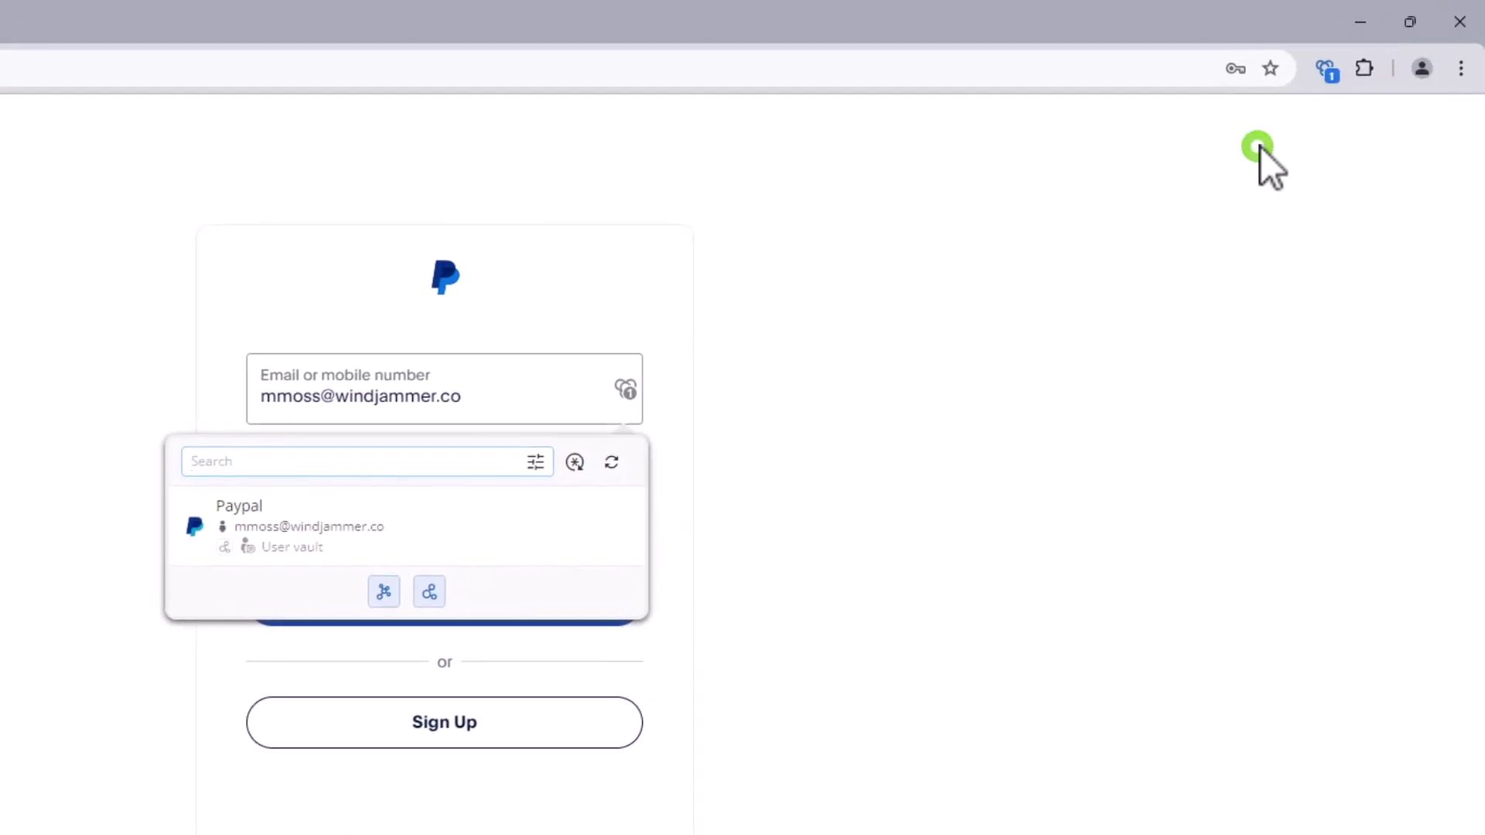
left_click(1325, 68)
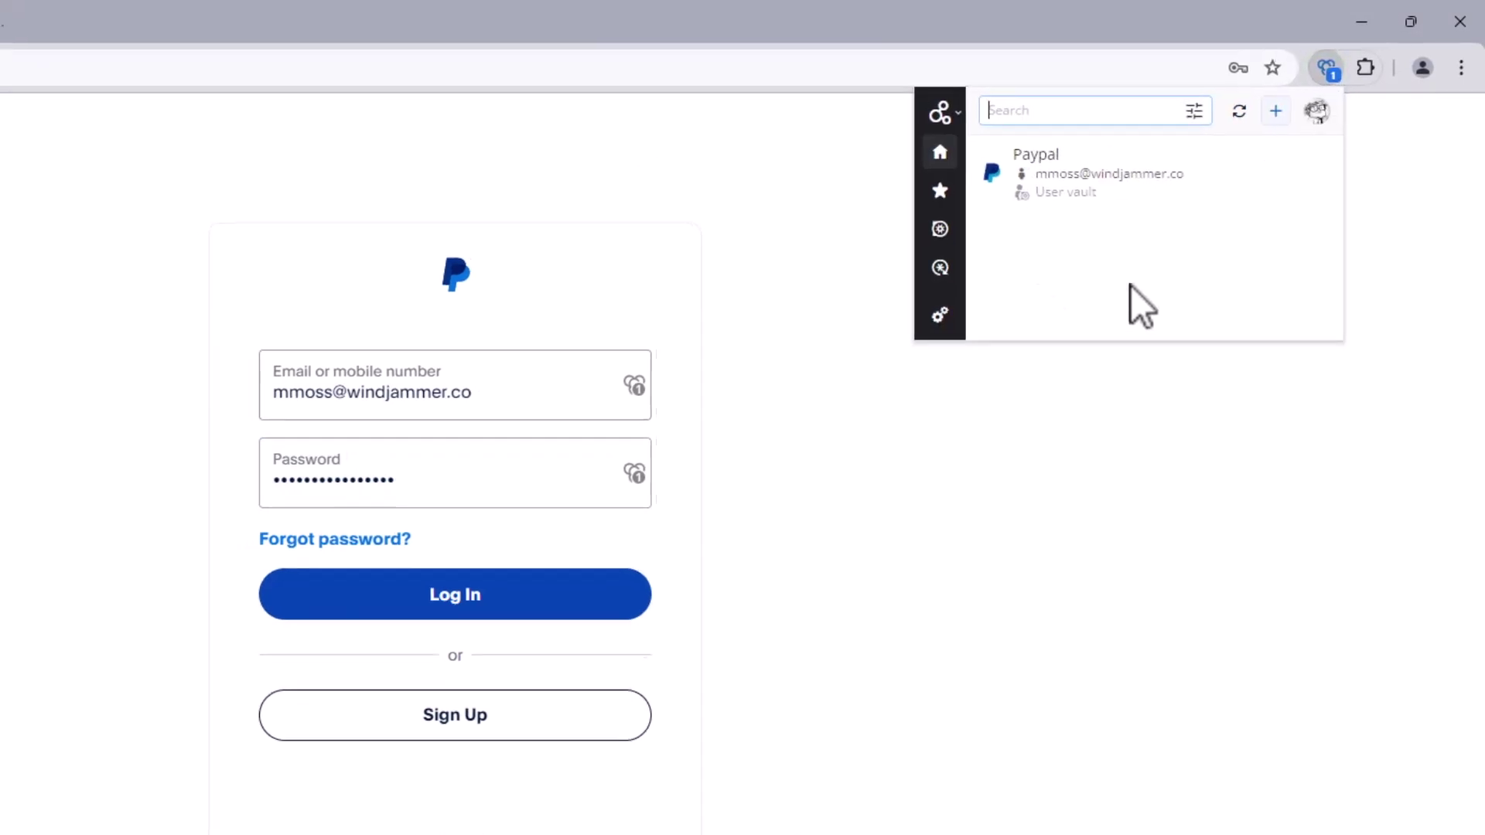
Launch the login.microsoftonline.com entry from the User vault and continue with the saved work account.
left_click(723, 311)
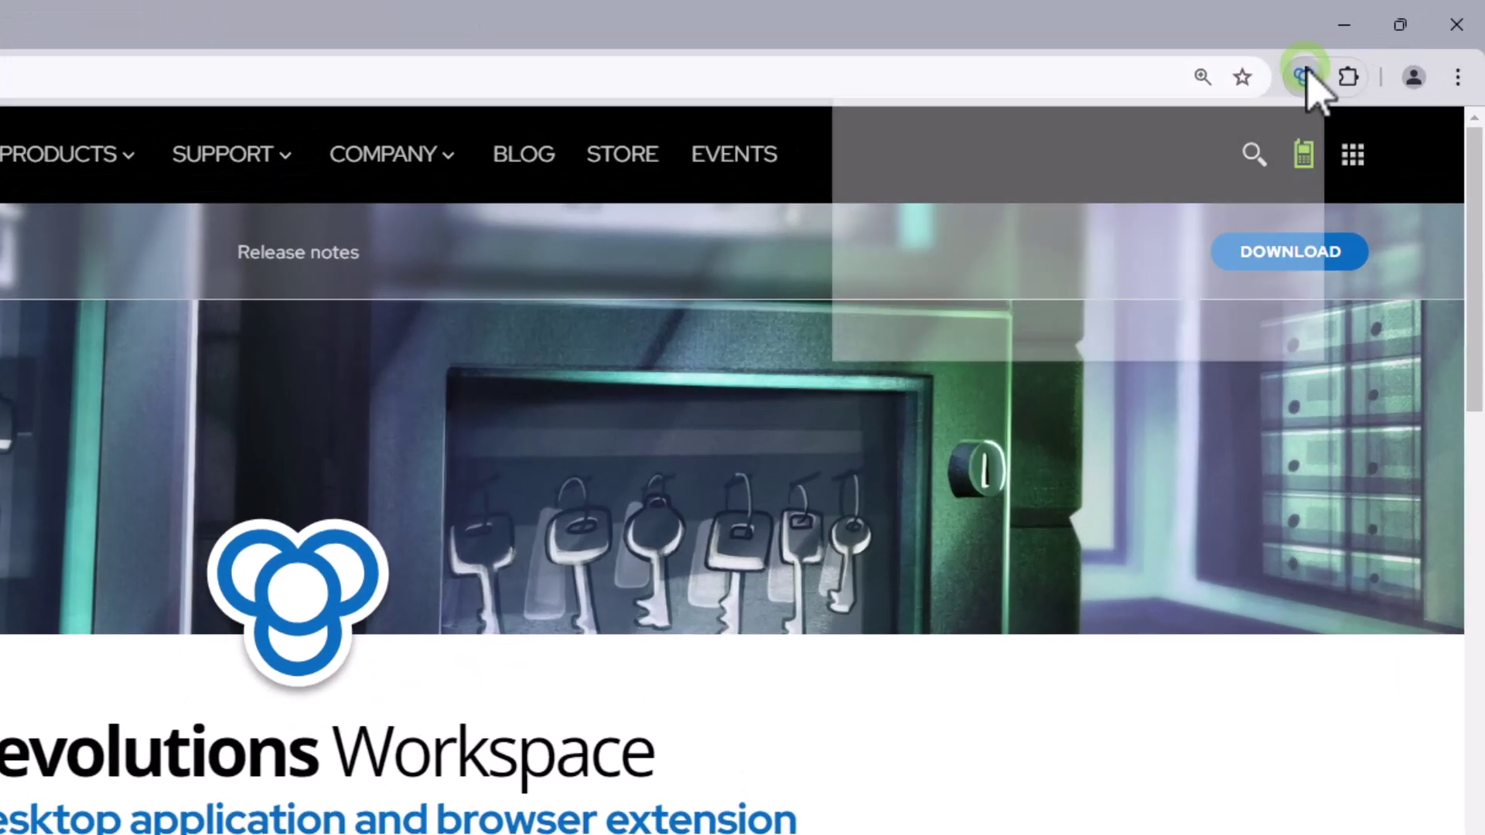
left_click(1373, 49)
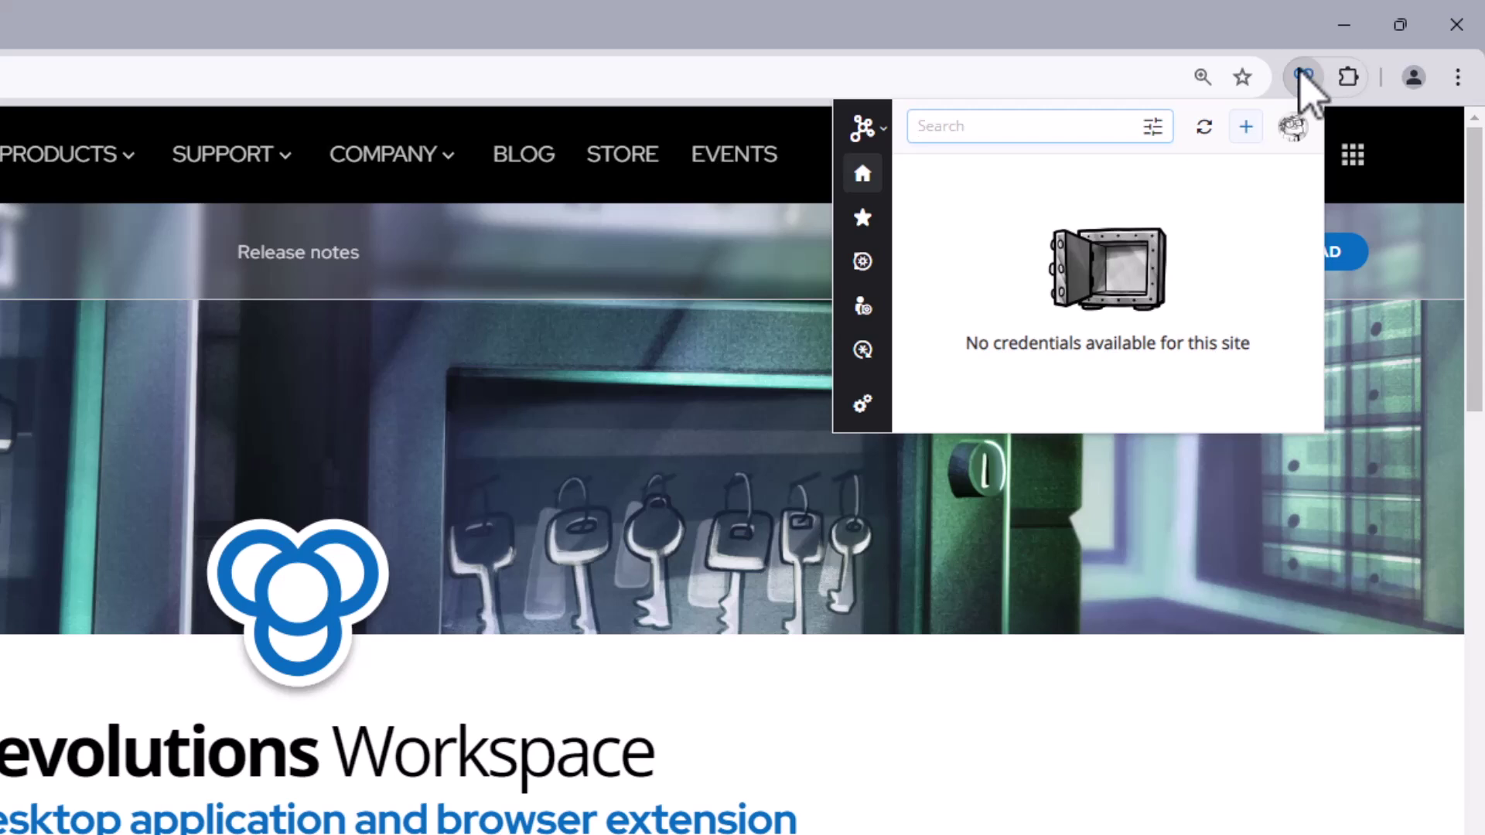
left_click(866, 308)
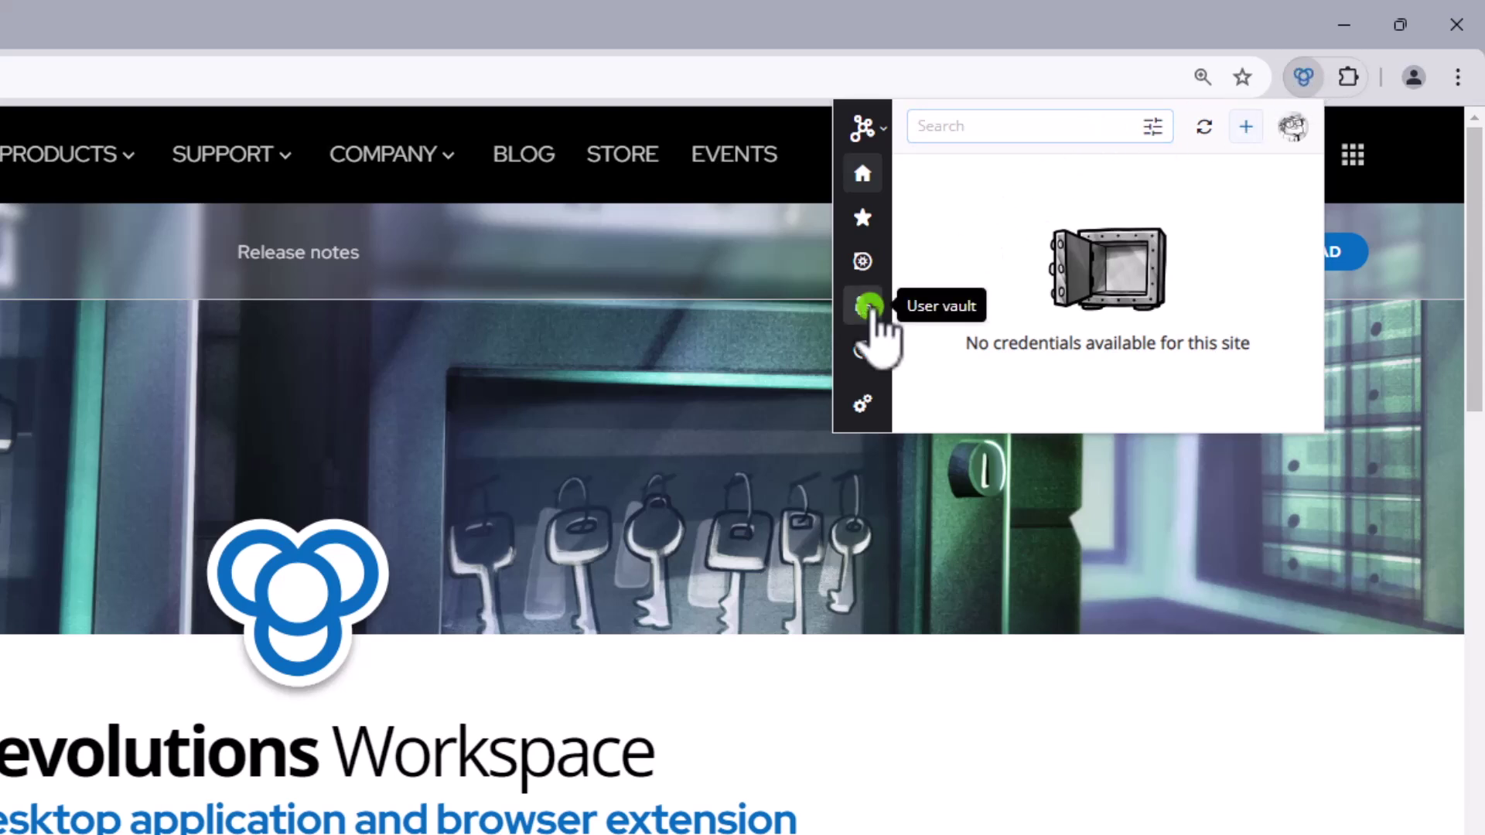
scroll(921, 404, "down", 3)
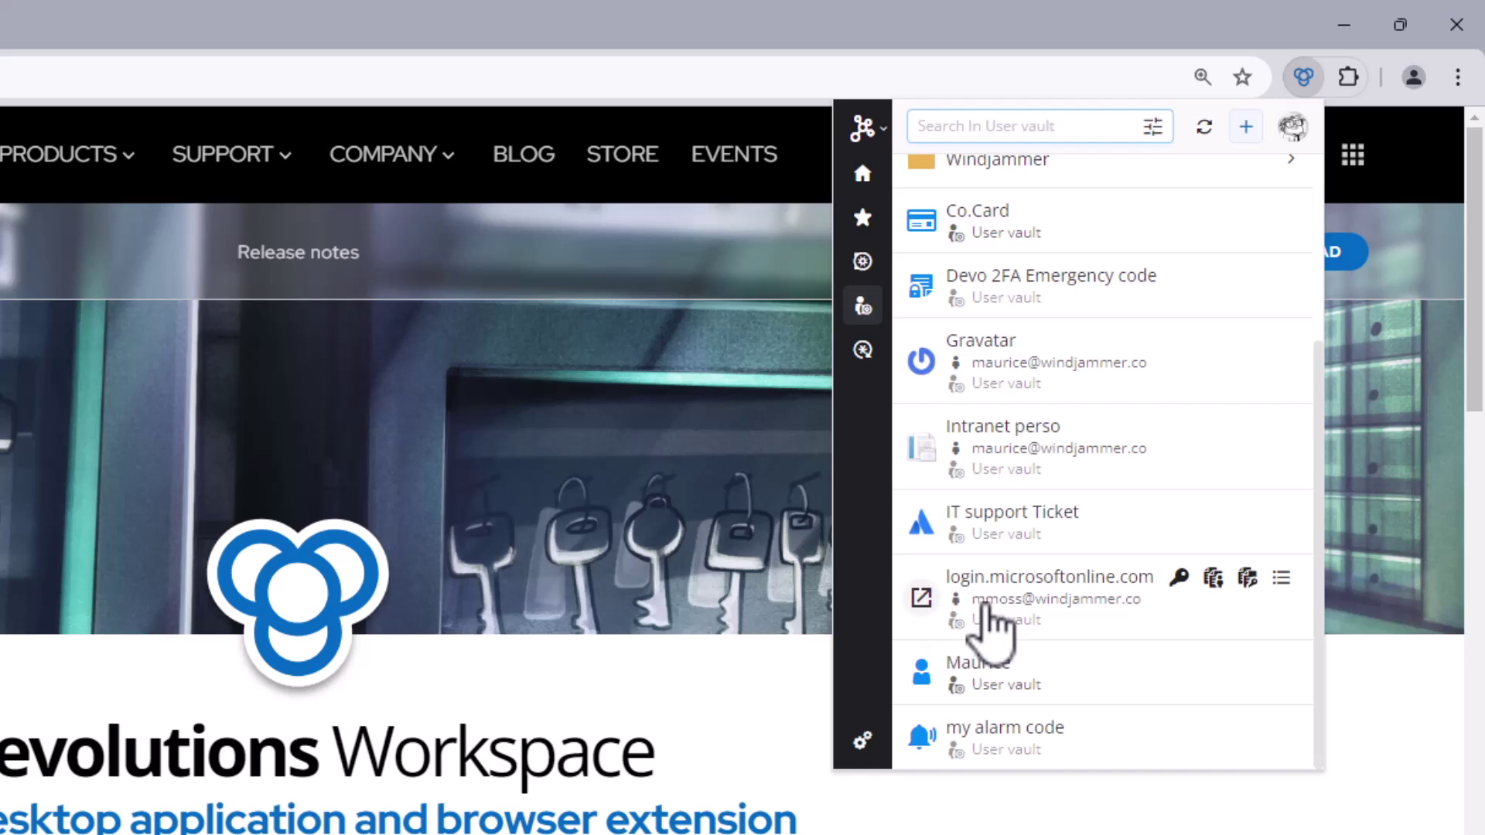
left_click(988, 603)
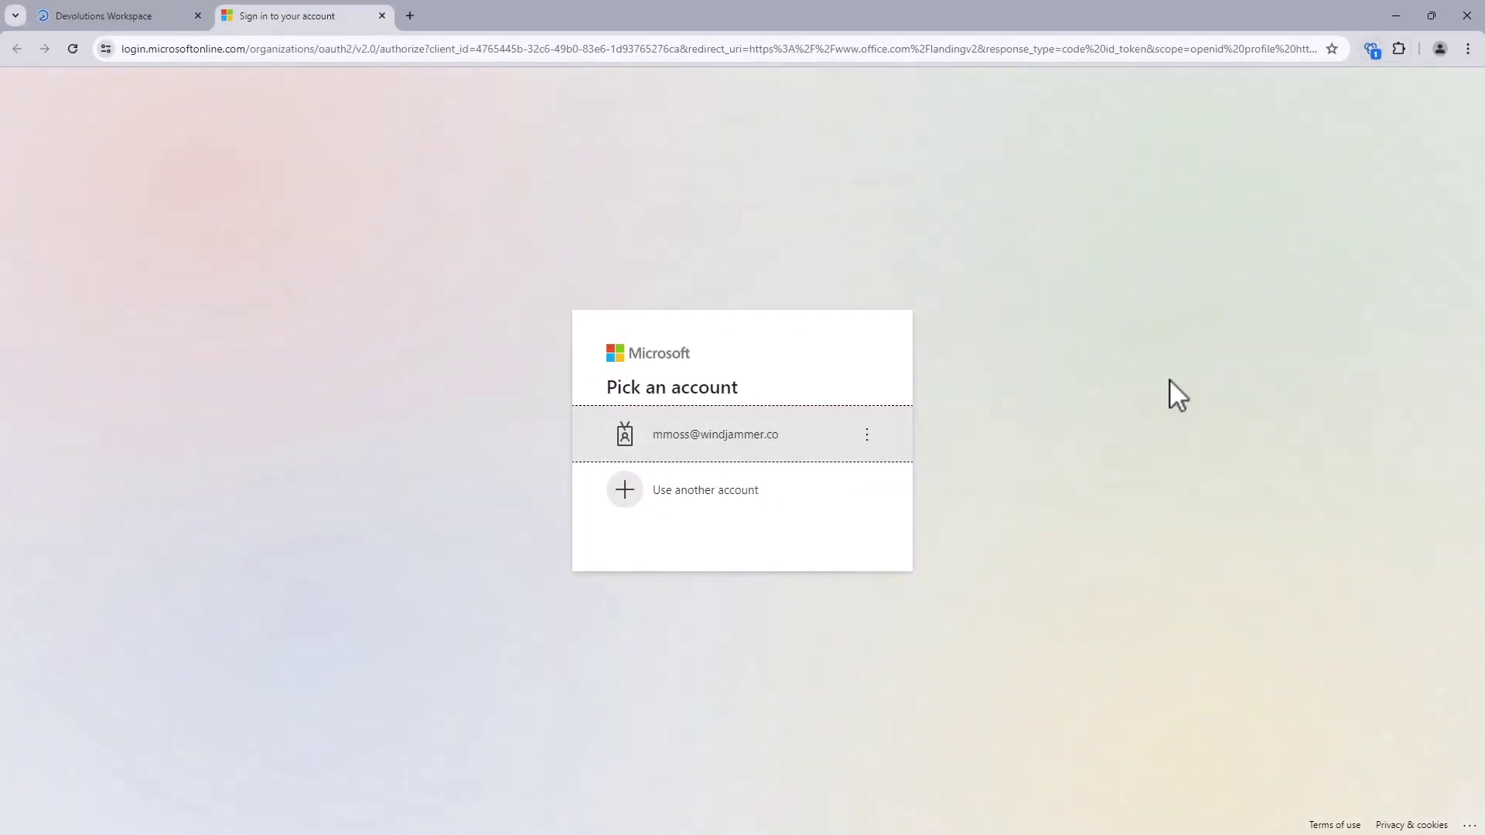
left_click(732, 445)
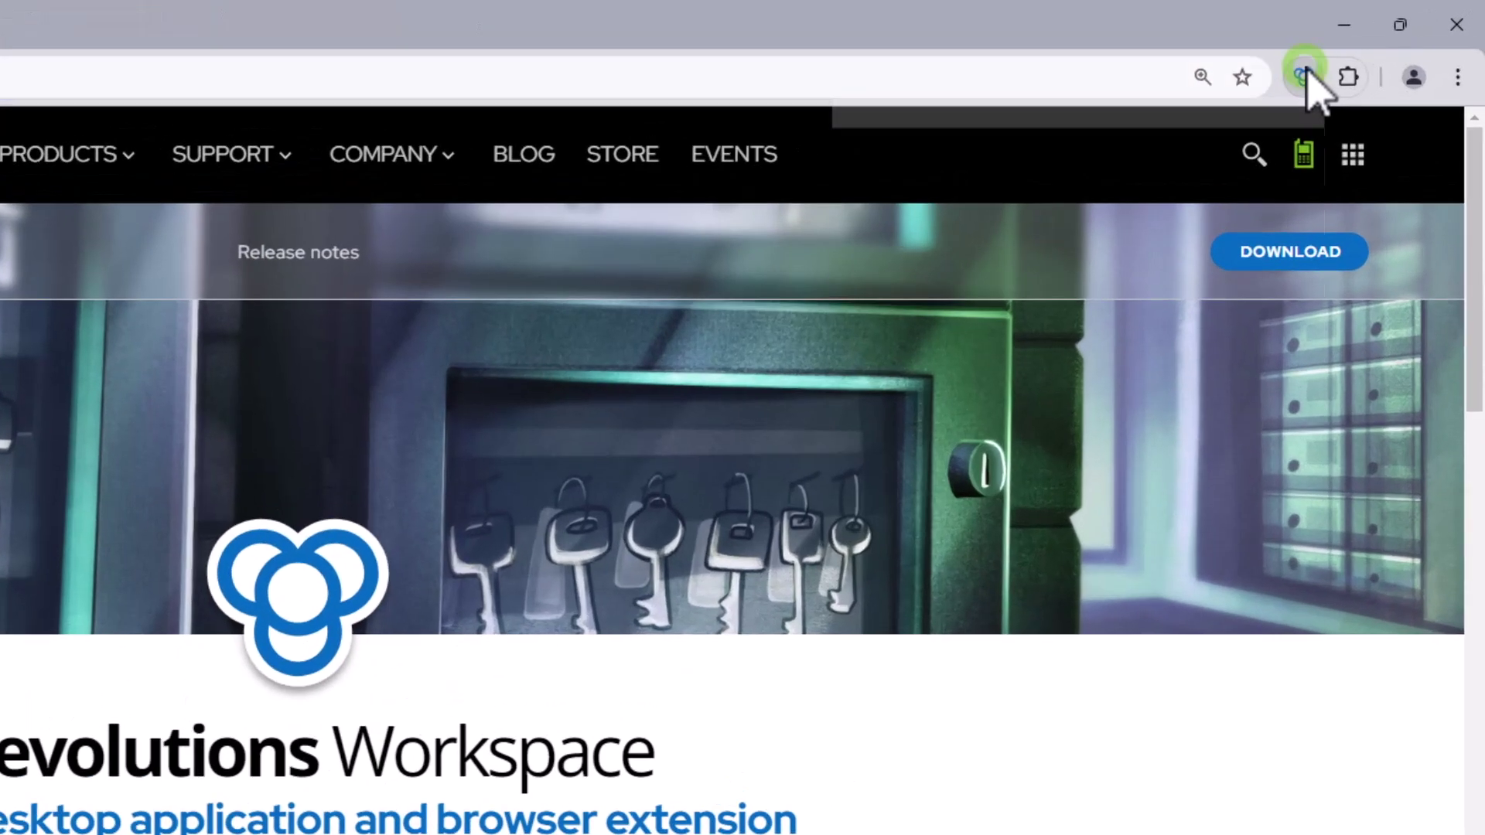
left_click(1358, 51)
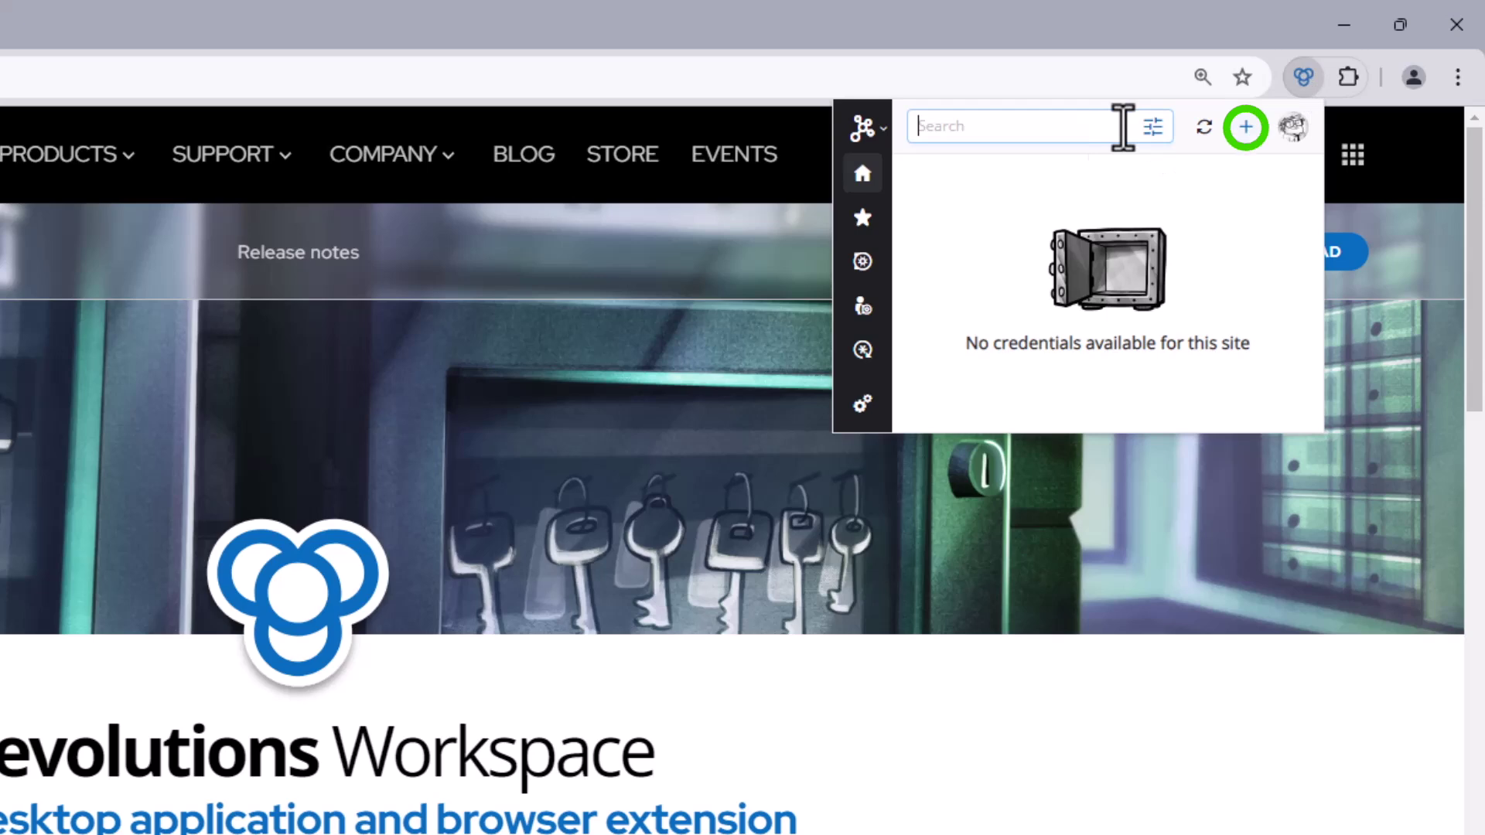
Open the Windjammer Intranet login in a new tab, autofill email and password, and log in.
key("Escape")
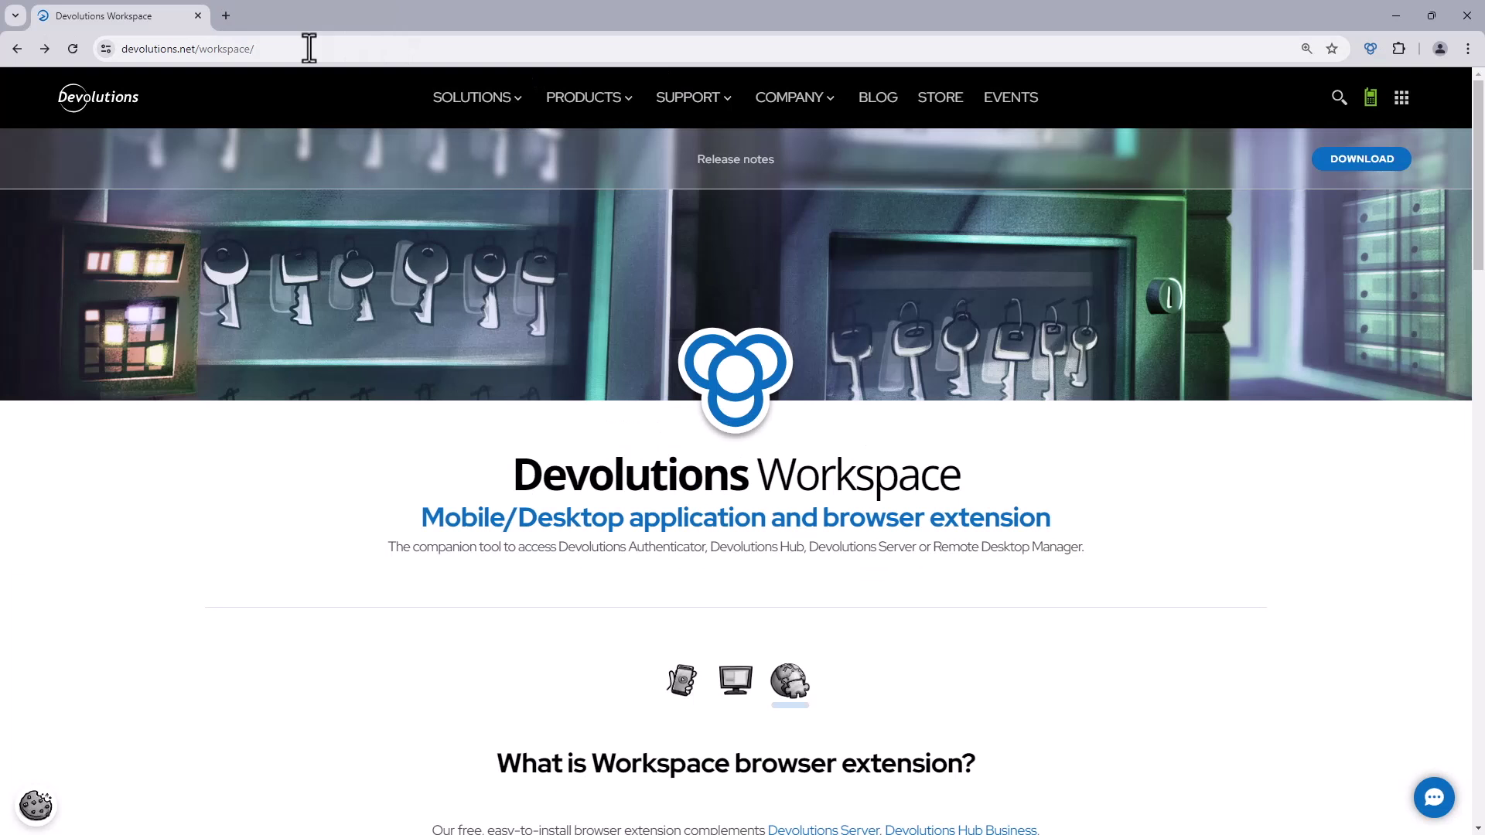
left_click(226, 15)
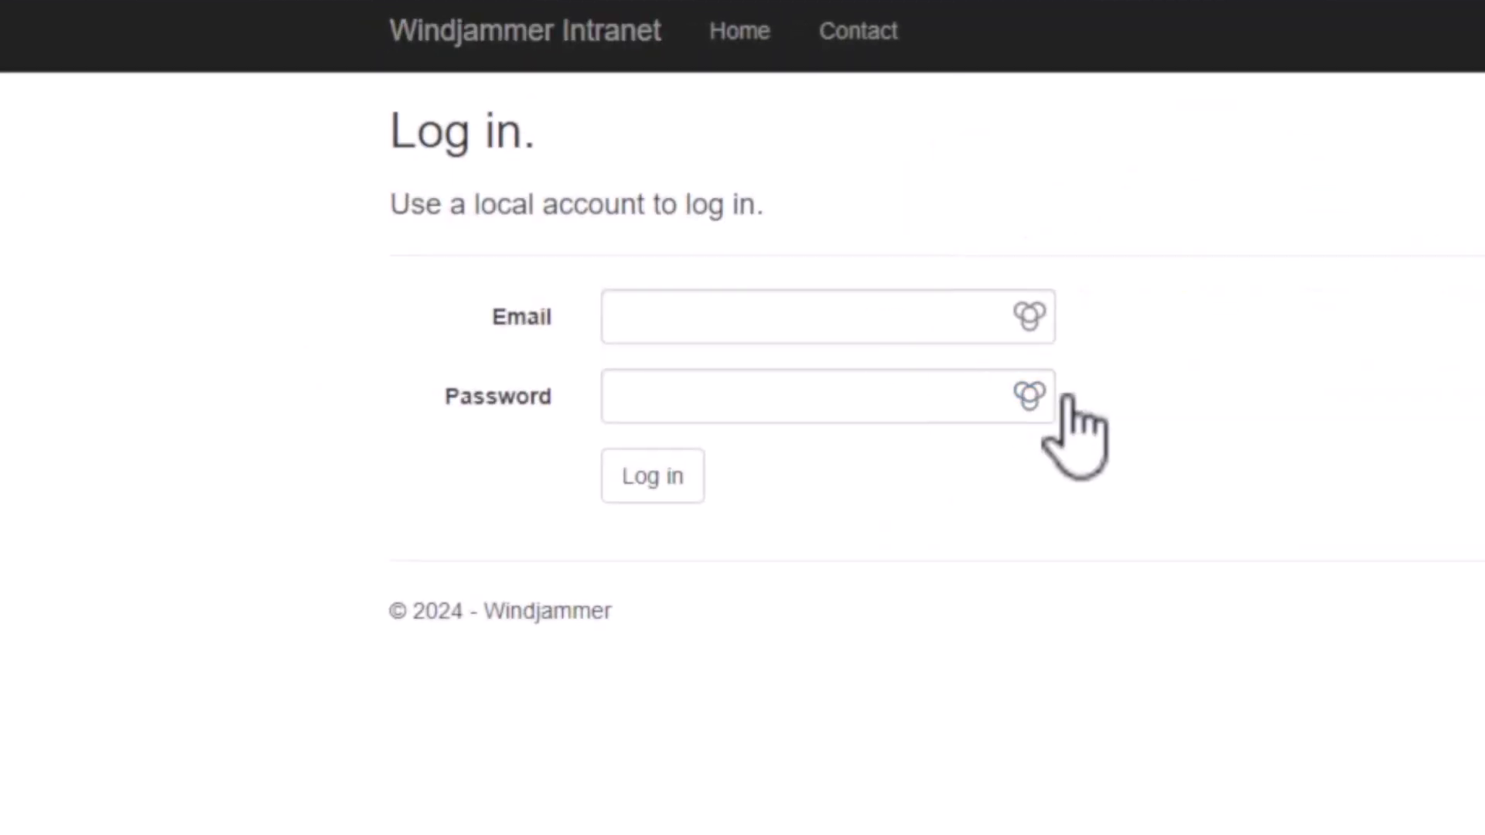
left_click(650, 391)
left_click(619, 456)
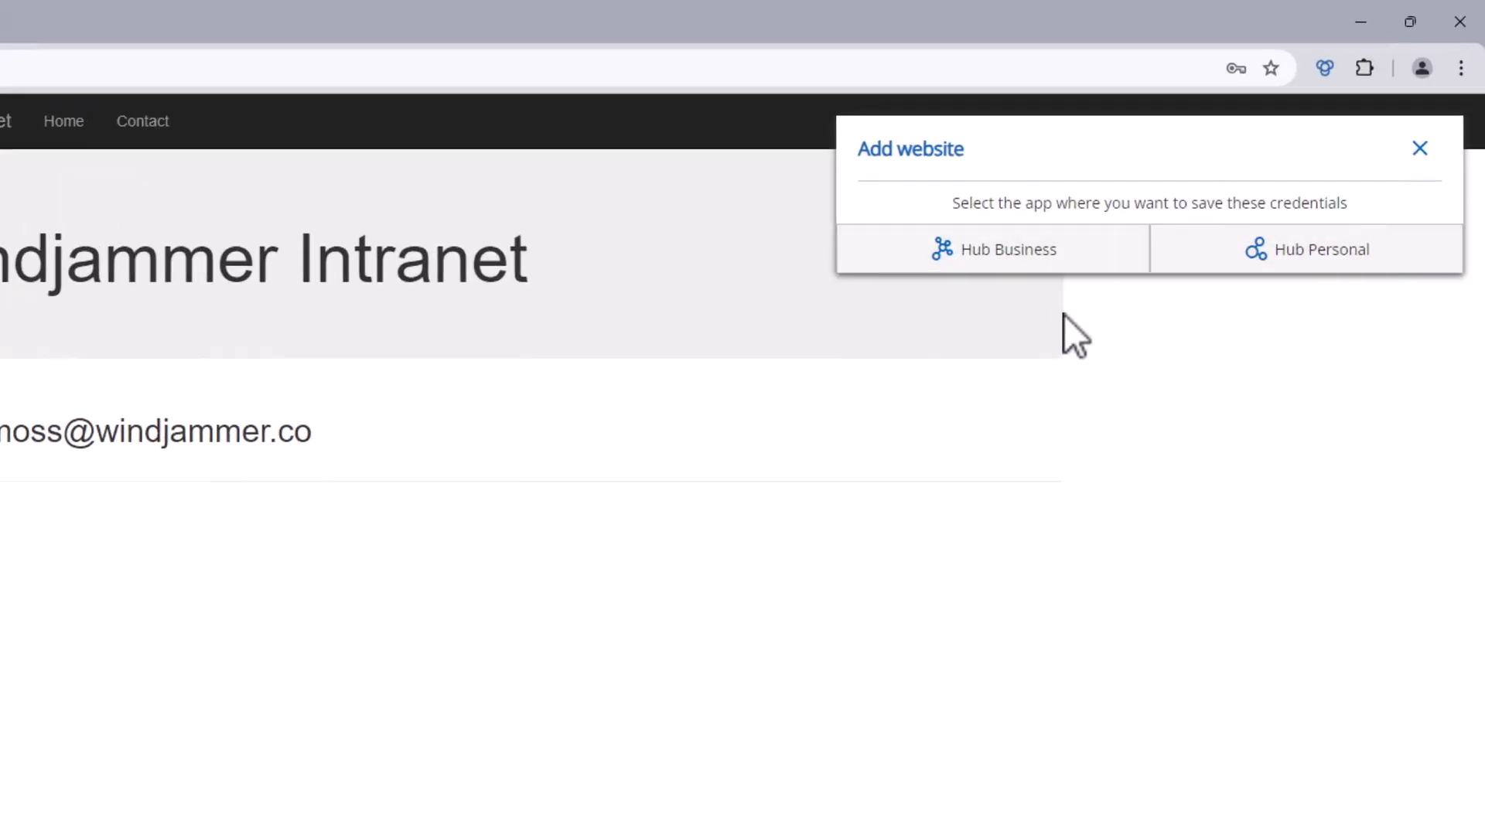
Store the Windjammer Intranet login in the Hub Business User vault and confirm it's listed.
left_click(994, 263)
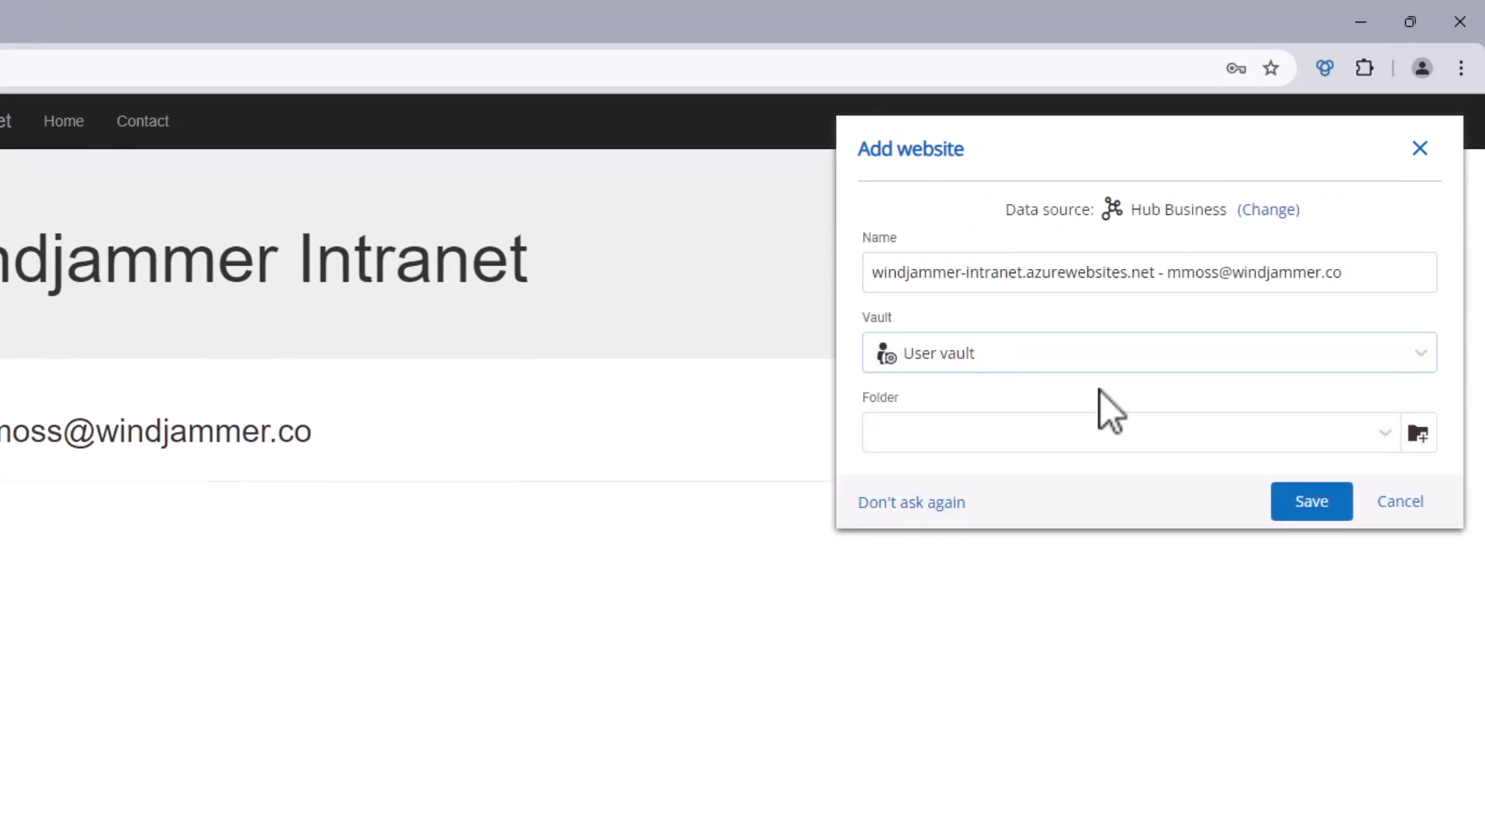
left_click(1315, 503)
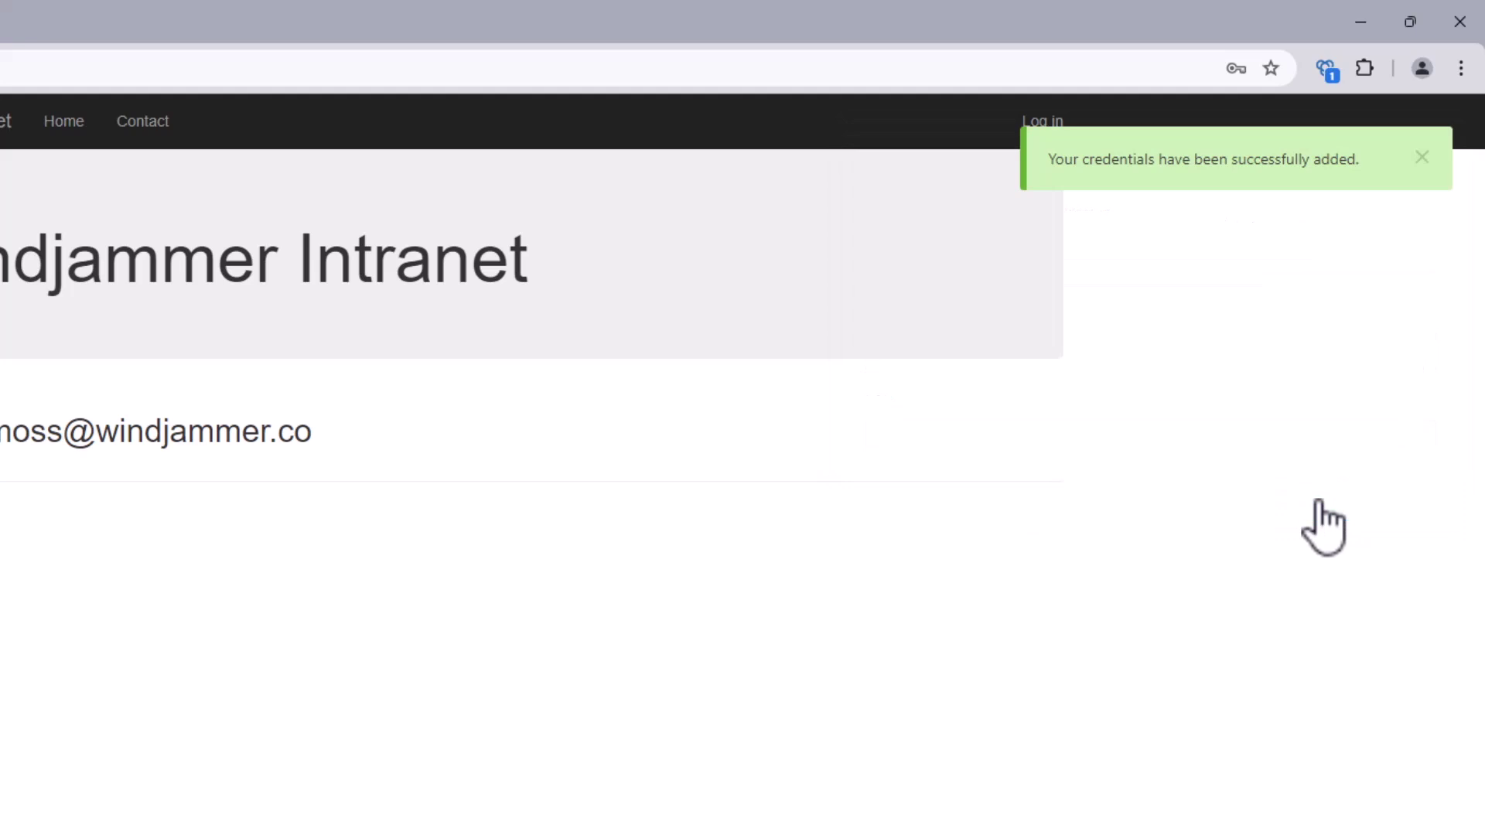
left_click(1422, 152)
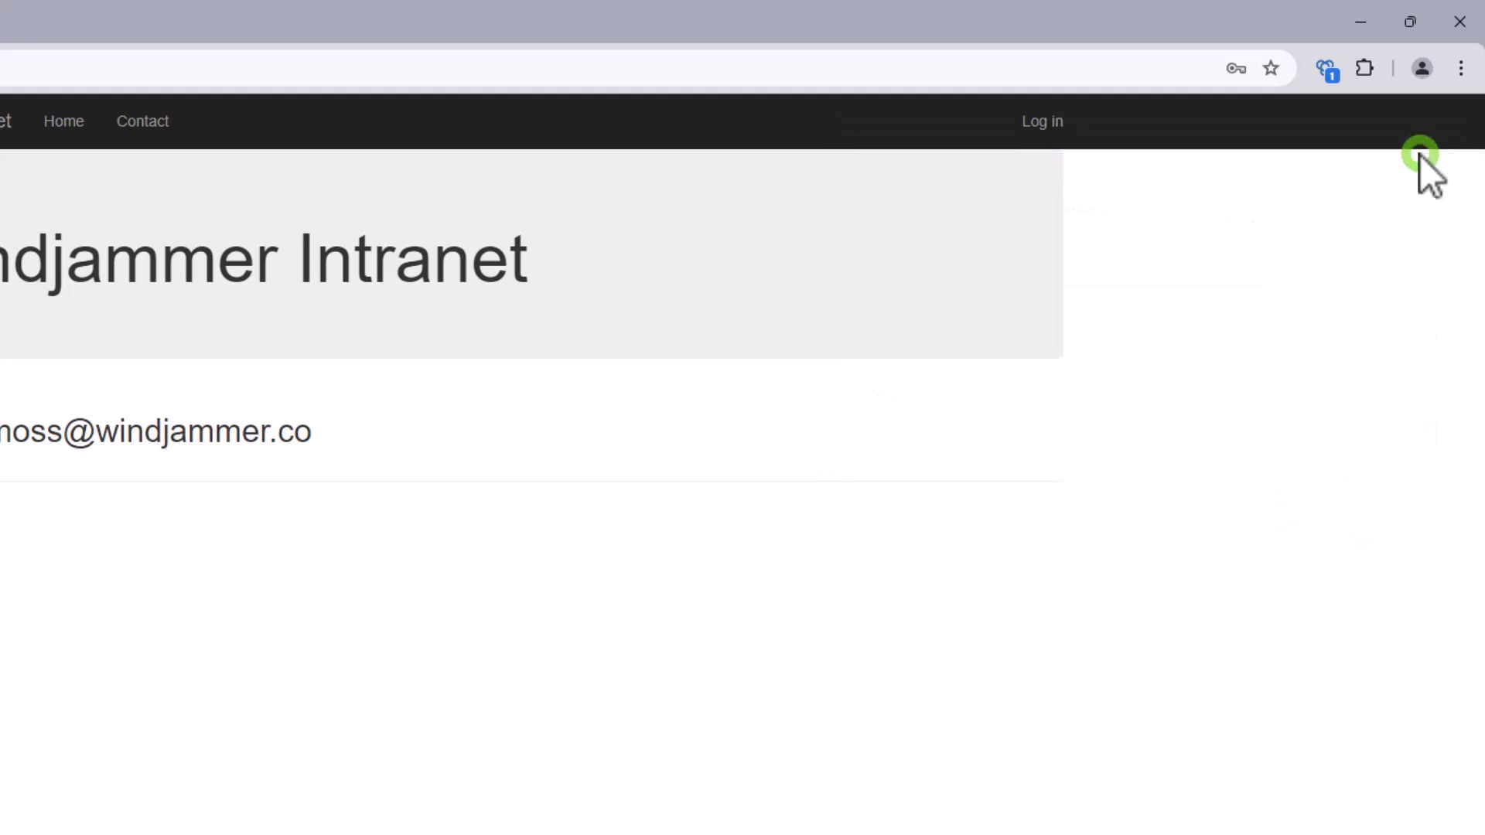
left_click(1322, 67)
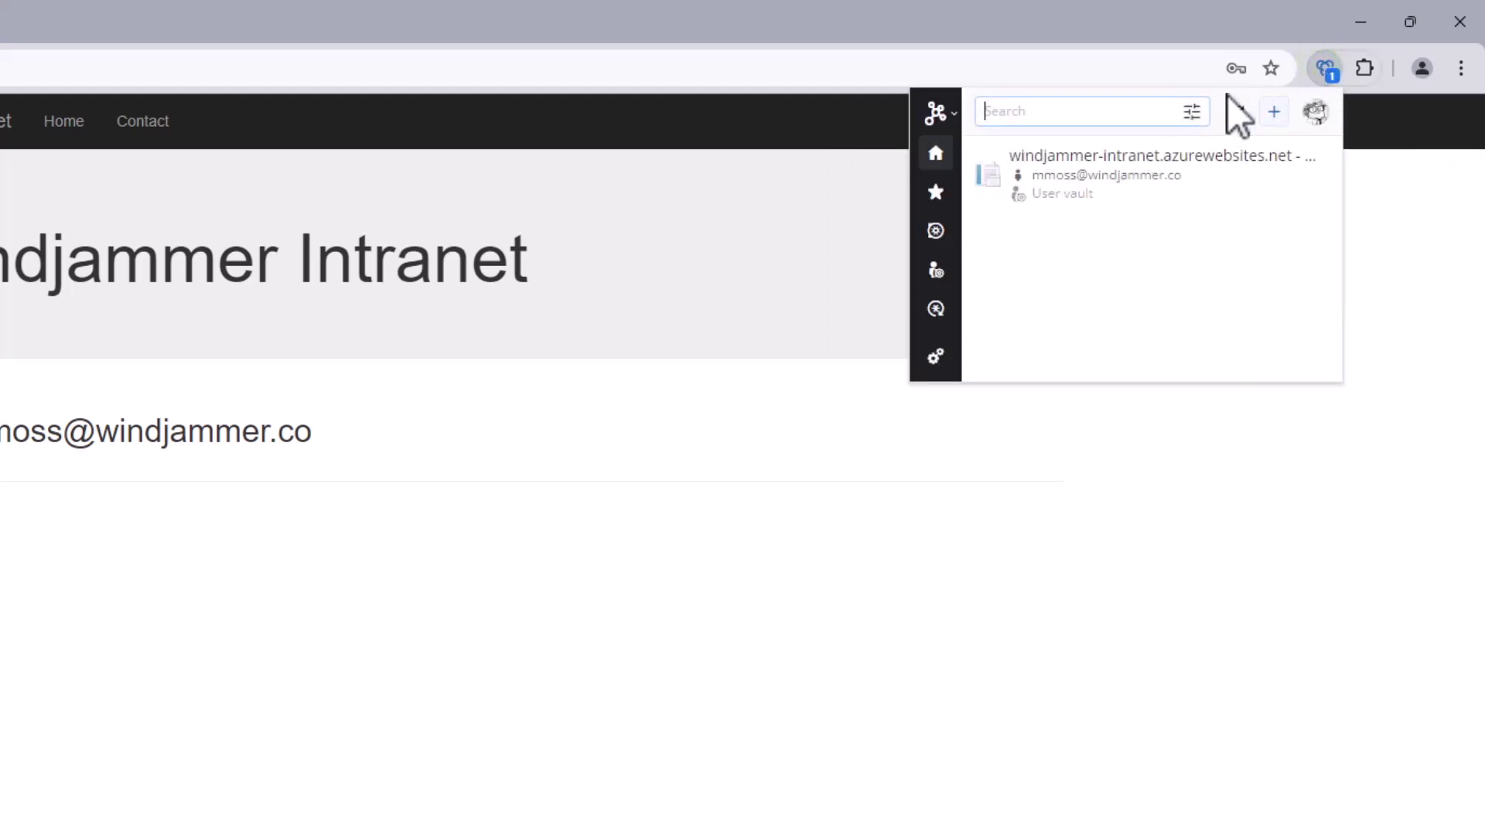
left_click(937, 273)
scroll(1014, 345, "down", 5)
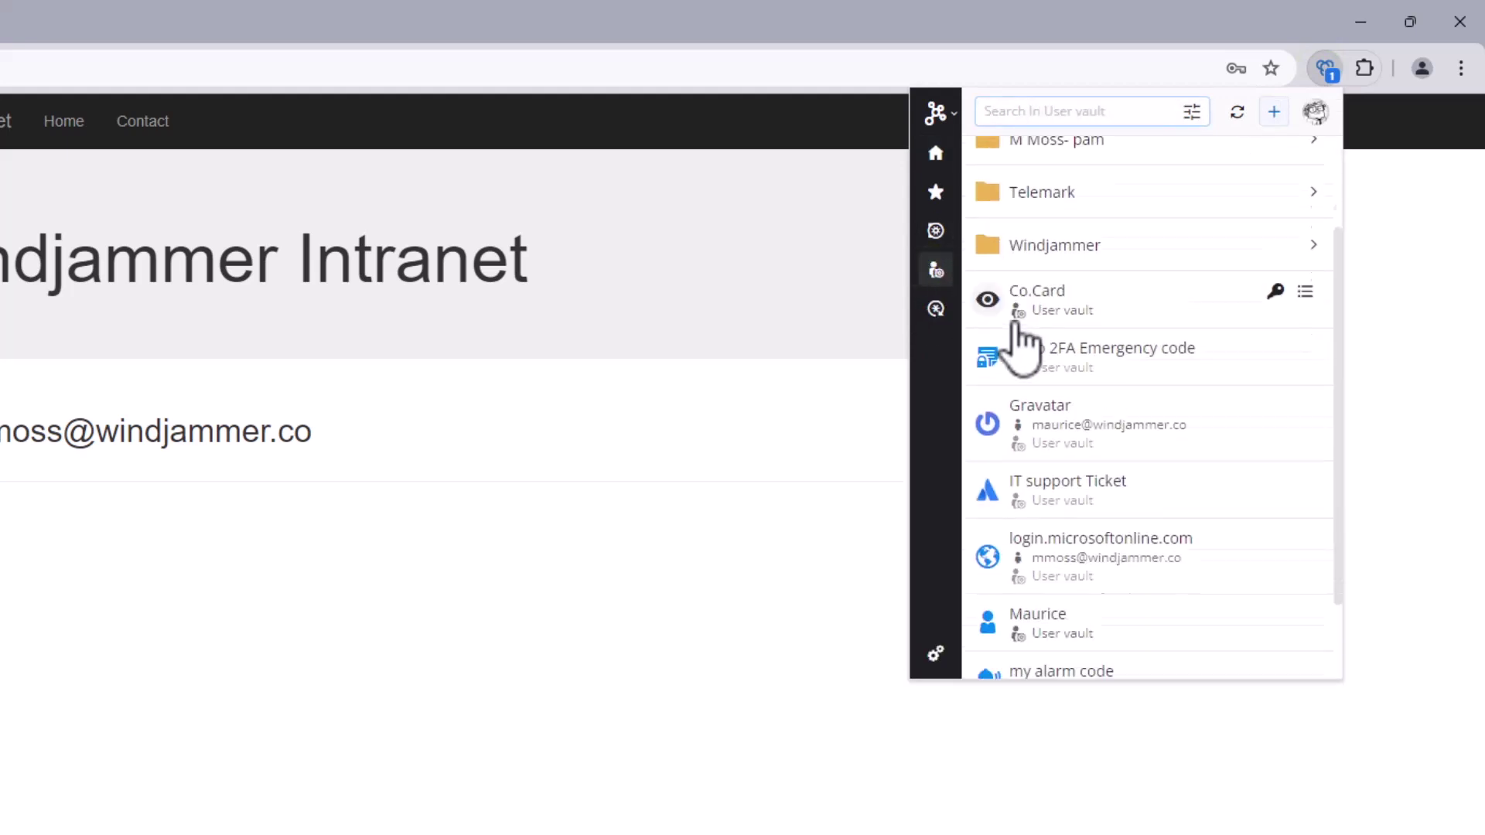